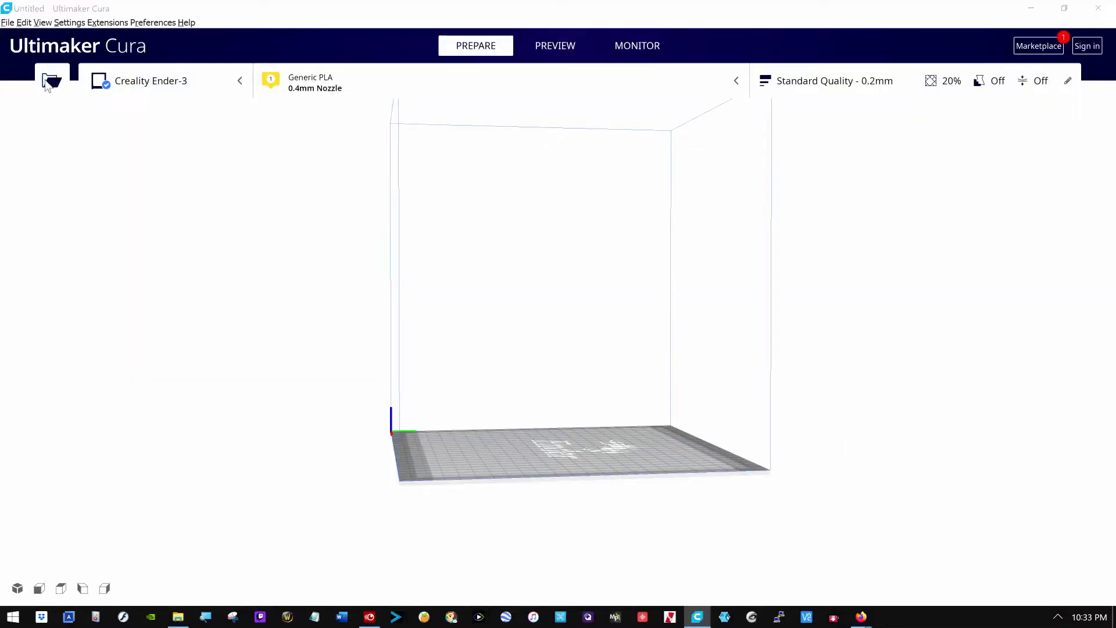
# Step: Load MT_Rear_Skid_r2v6.STL onto the Ender-3 build plate and orbit to see it standing upright
pyautogui.click(50, 81)
pyautogui.click(300, 167)
pyautogui.click(738, 493)
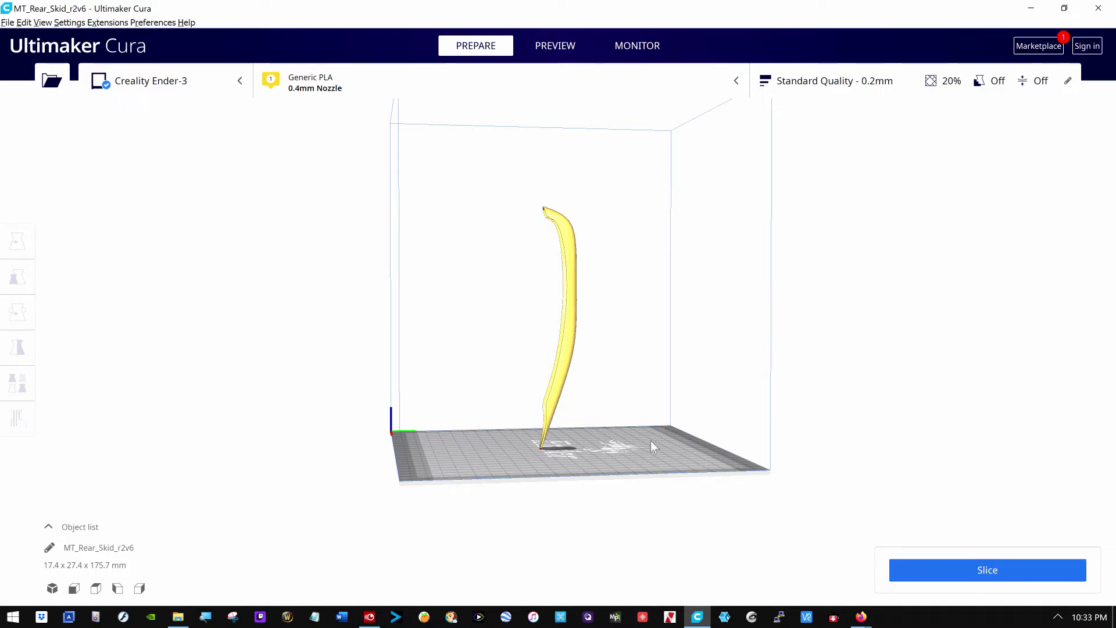
pyautogui.moveTo(684, 389); pyautogui.dragTo(273, 404, button='right')
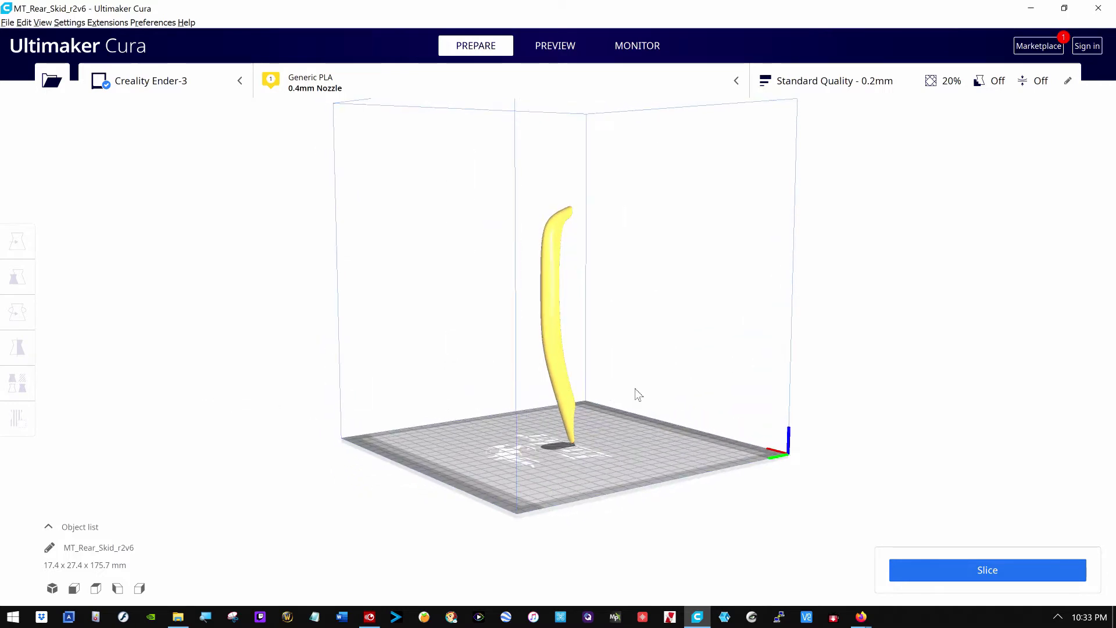
pyautogui.moveTo(635, 389); pyautogui.dragTo(497, 387, button='right')
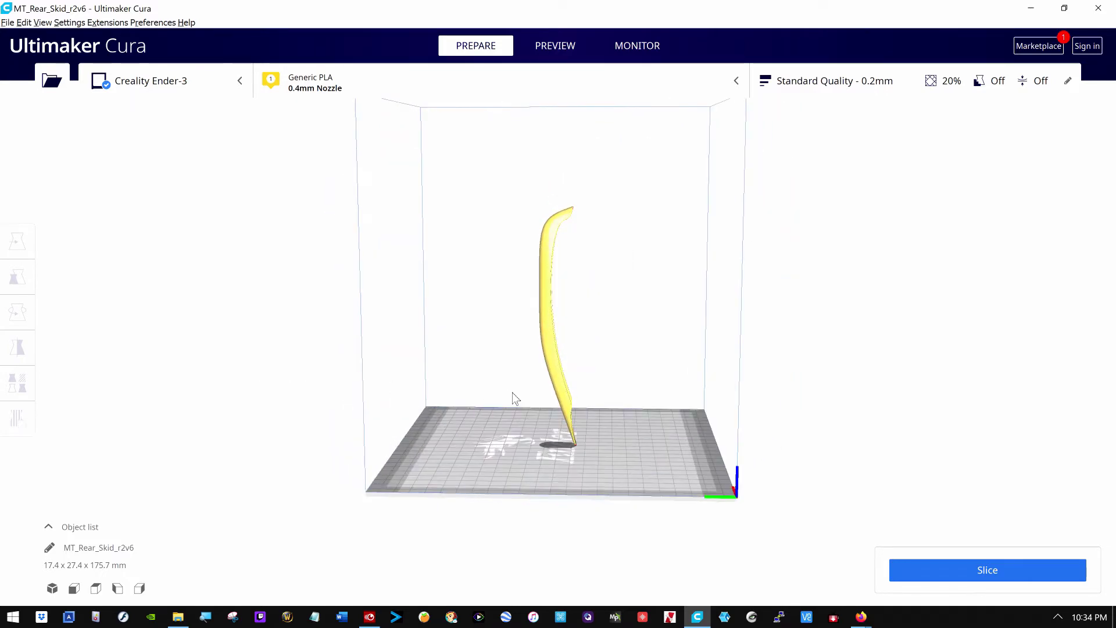
# Step: Rotate the skid about -90° on the red ring so it lies flat at 17.4 x 175.7 x 27.4 mm
pyautogui.scroll(1, 524, 396)
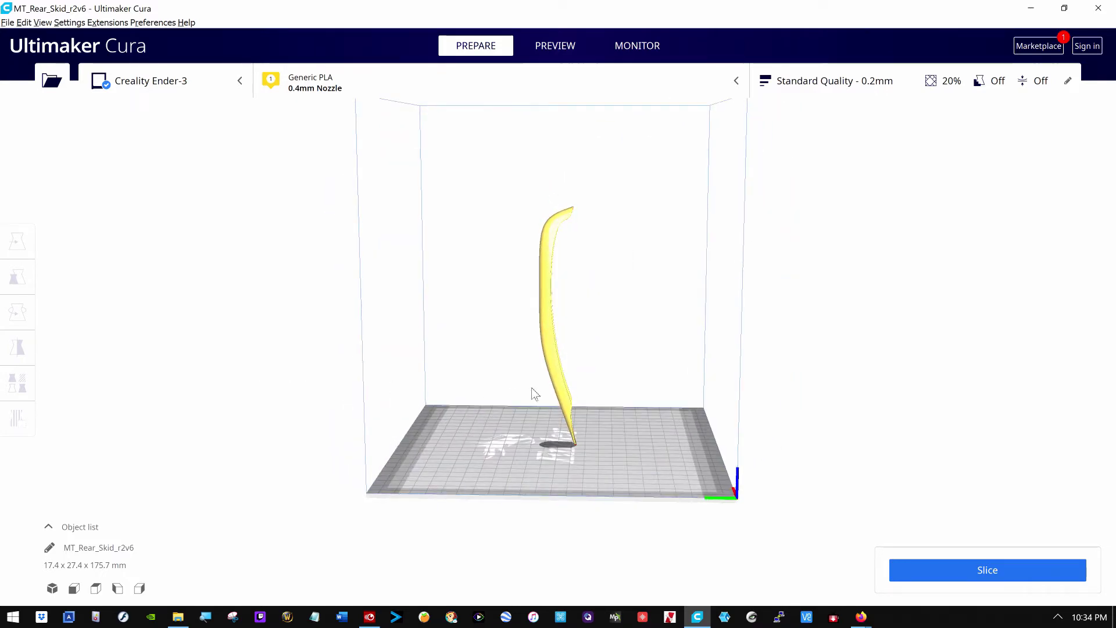
pyautogui.click(554, 359)
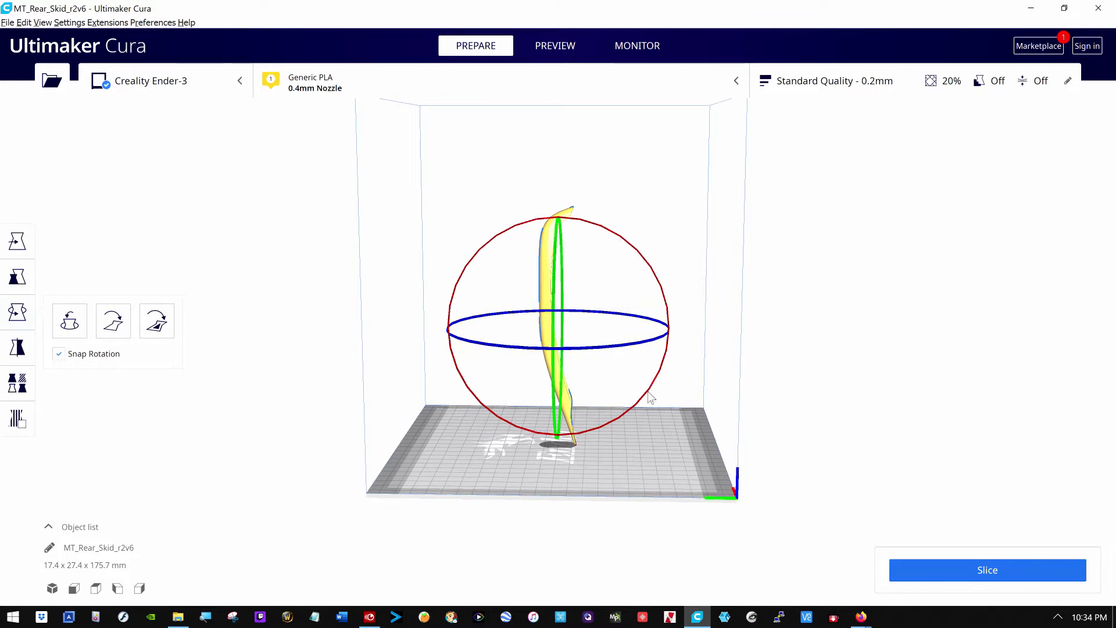
pyautogui.moveTo(660, 379); pyautogui.dragTo(672, 355)
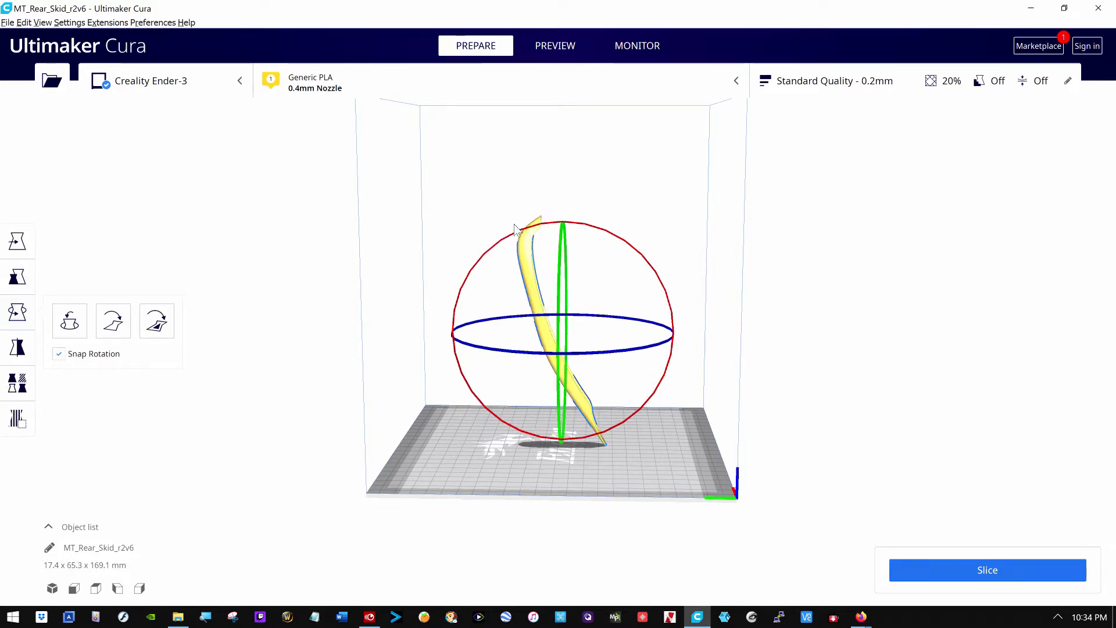
pyautogui.moveTo(490, 250); pyautogui.dragTo(459, 375)
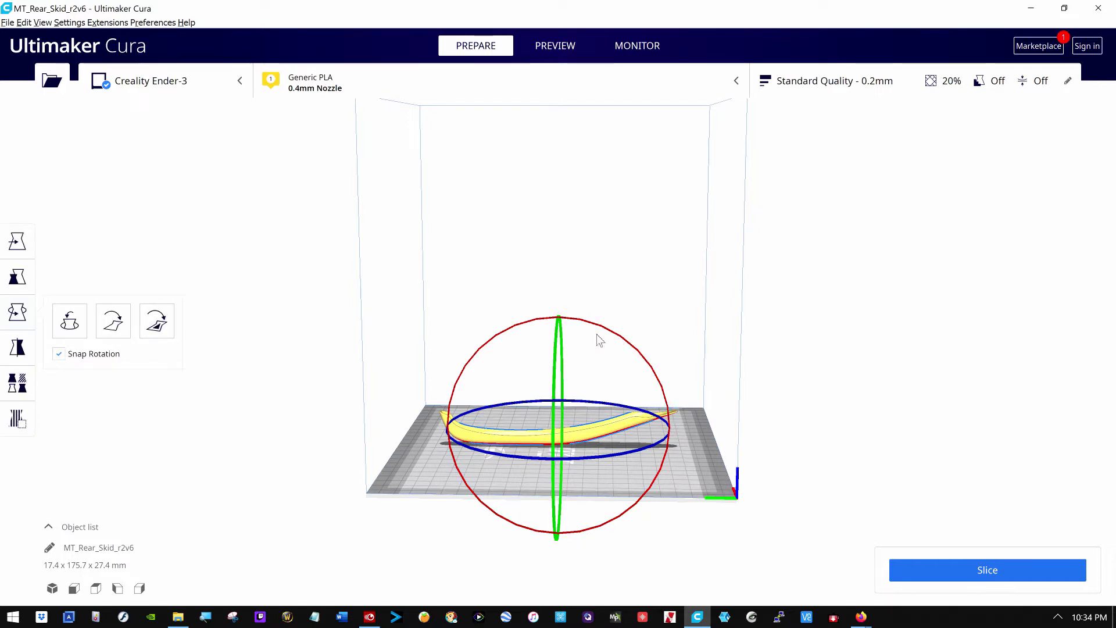
pyautogui.click(854, 296)
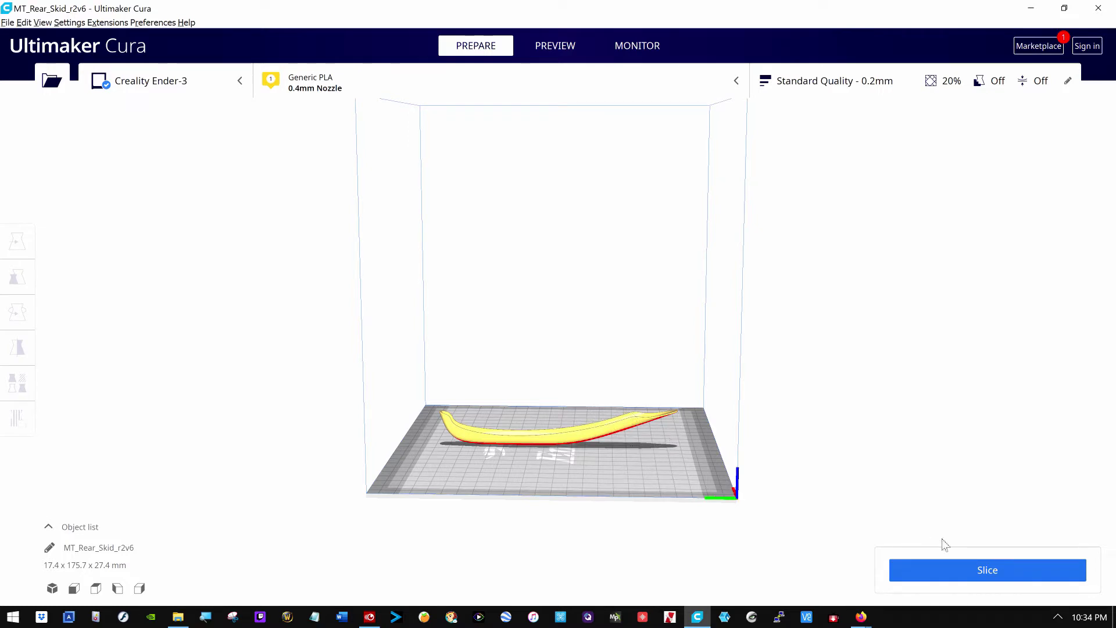
# Step: Slice the flat skid for an estimate of 1 hour 13 minutes, 8g, 2.52m of filament
pyautogui.click(955, 573)
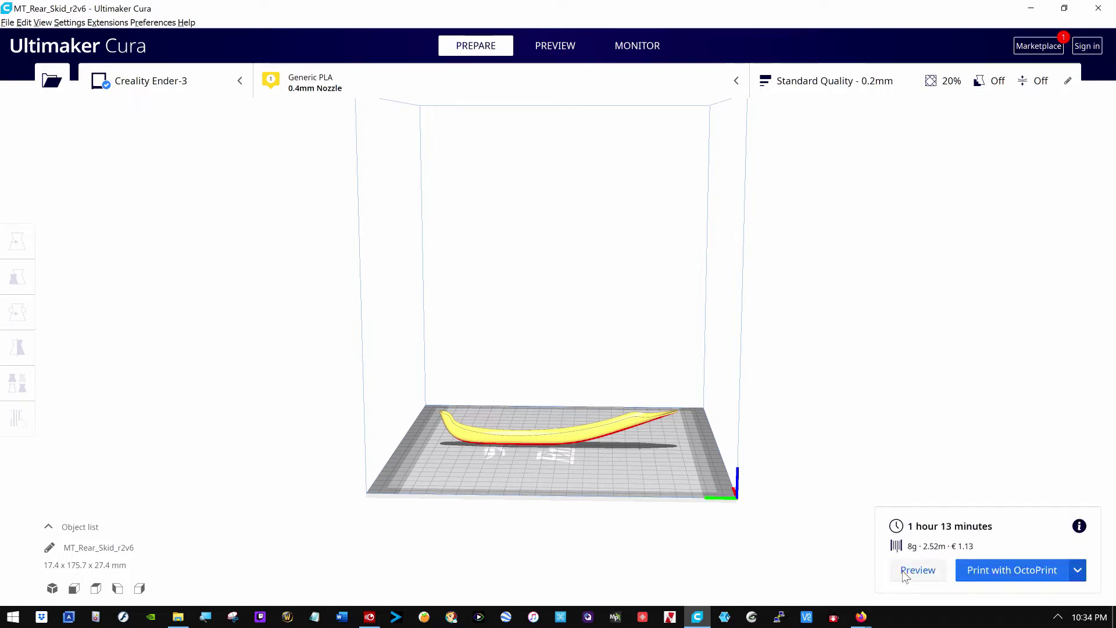
pyautogui.moveTo(806, 403); pyautogui.dragTo(250, 454, button='right')
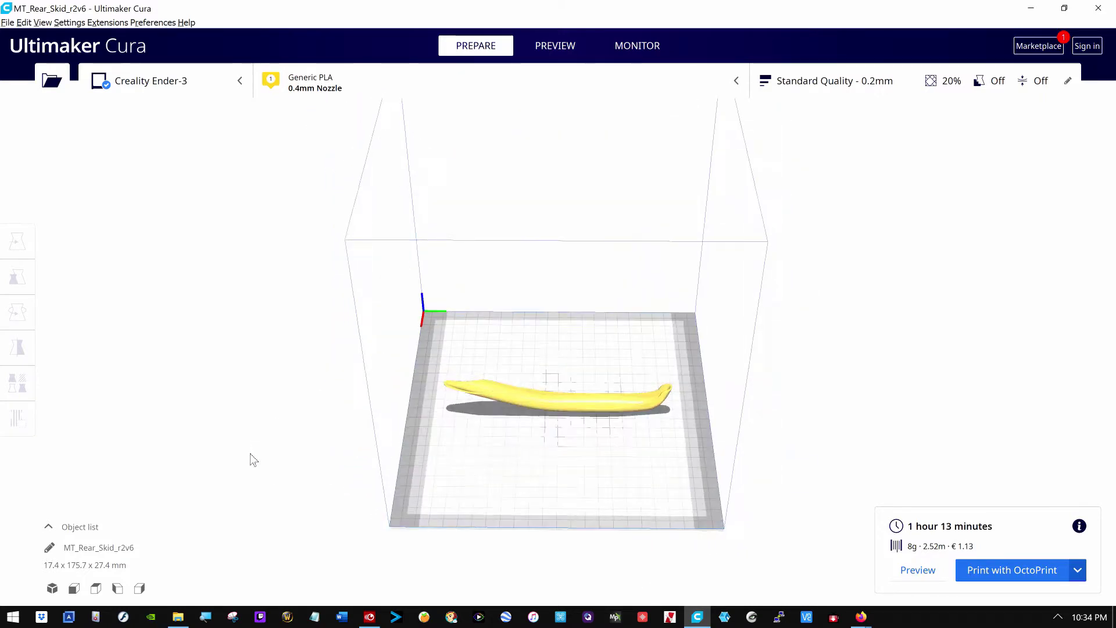
# Step: Enable Tree Support and re-slice to 1 hour 44 minutes and 10g, then show the layer preview
pyautogui.click(911, 87)
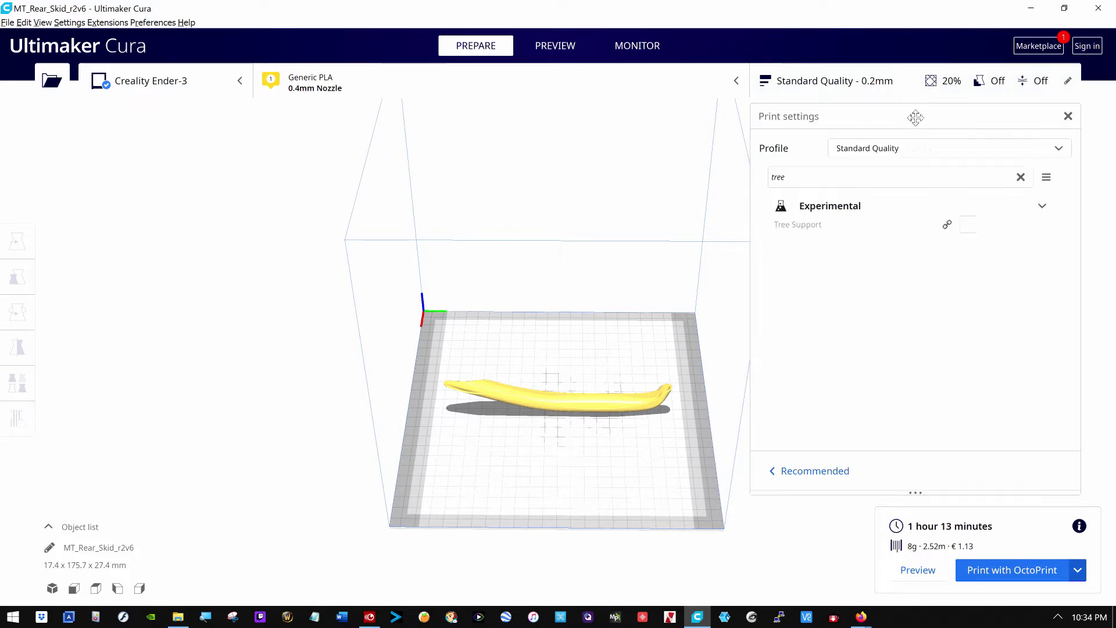
pyautogui.click(970, 227)
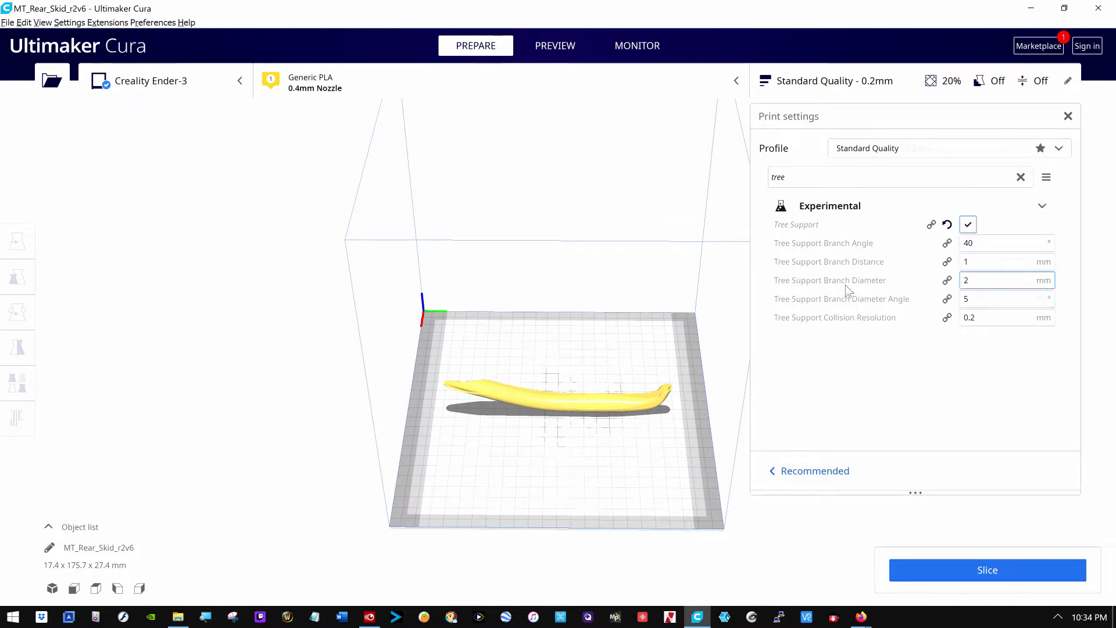
pyautogui.click(944, 571)
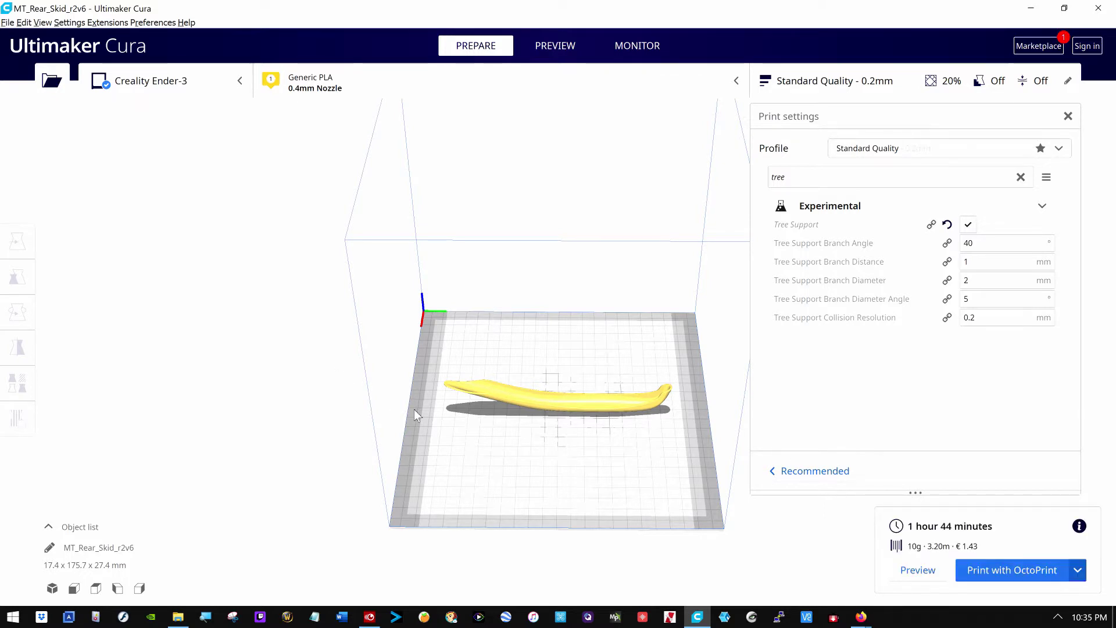
pyautogui.click(917, 570)
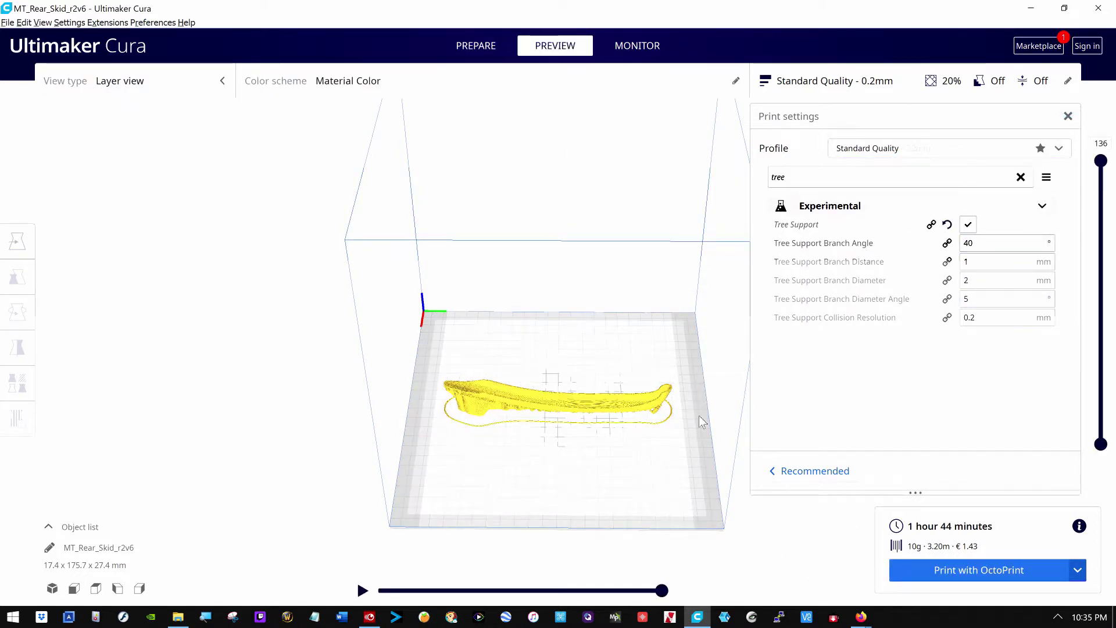
# Step: Close print settings and orbit around the 136-layer preview to inspect the skid and tree supports
pyautogui.click(1068, 116)
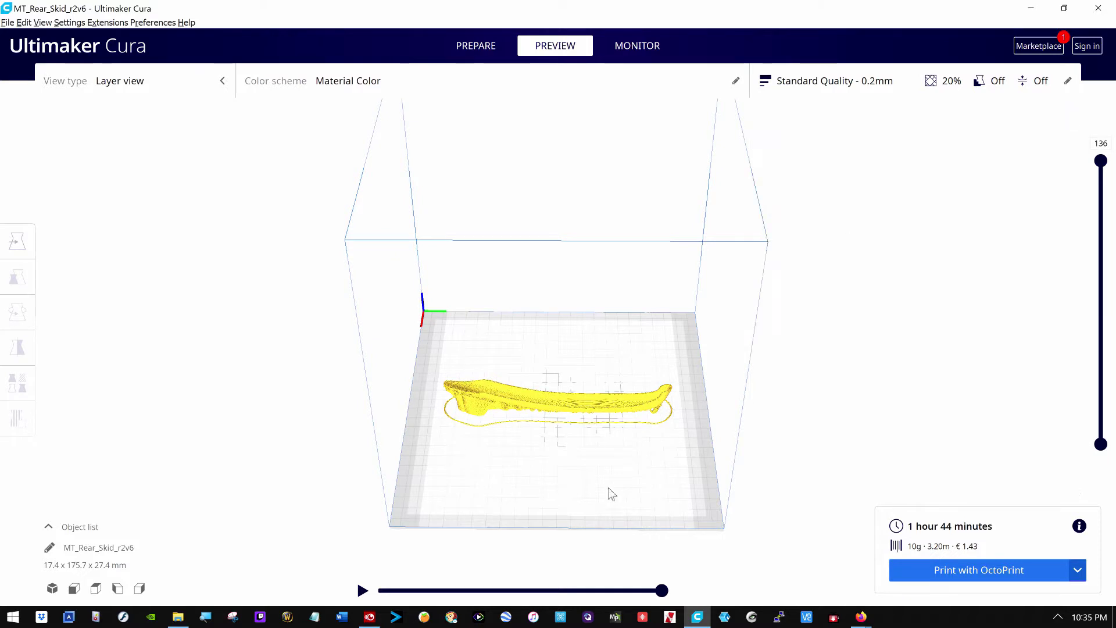
pyautogui.moveTo(602, 483); pyautogui.dragTo(617, 419, button='right')
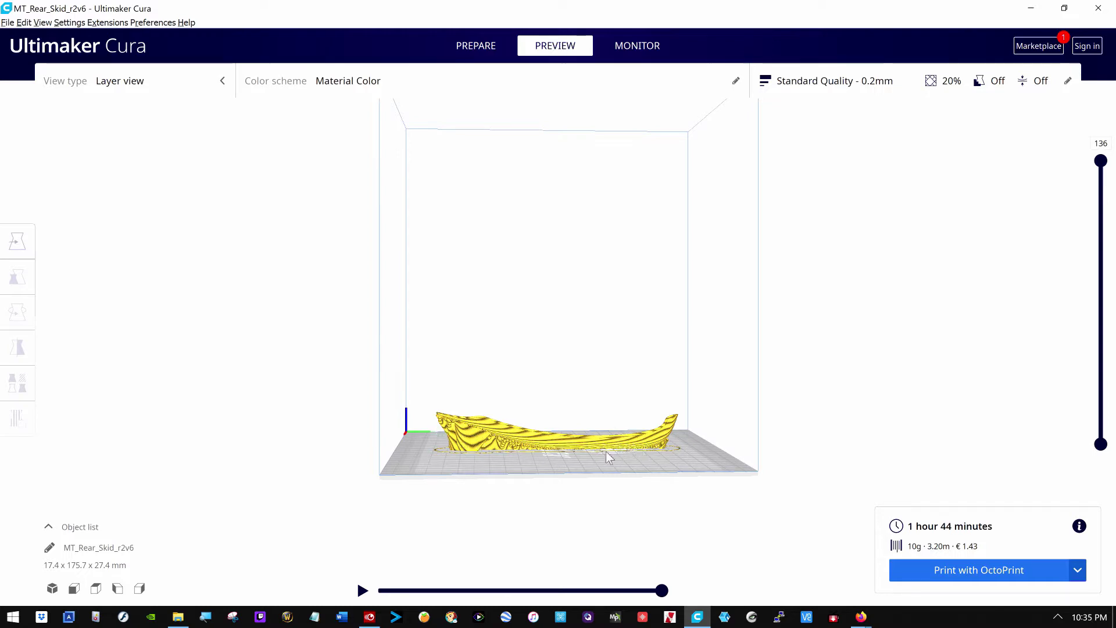
pyautogui.moveTo(572, 461); pyautogui.dragTo(509, 423, button='right')
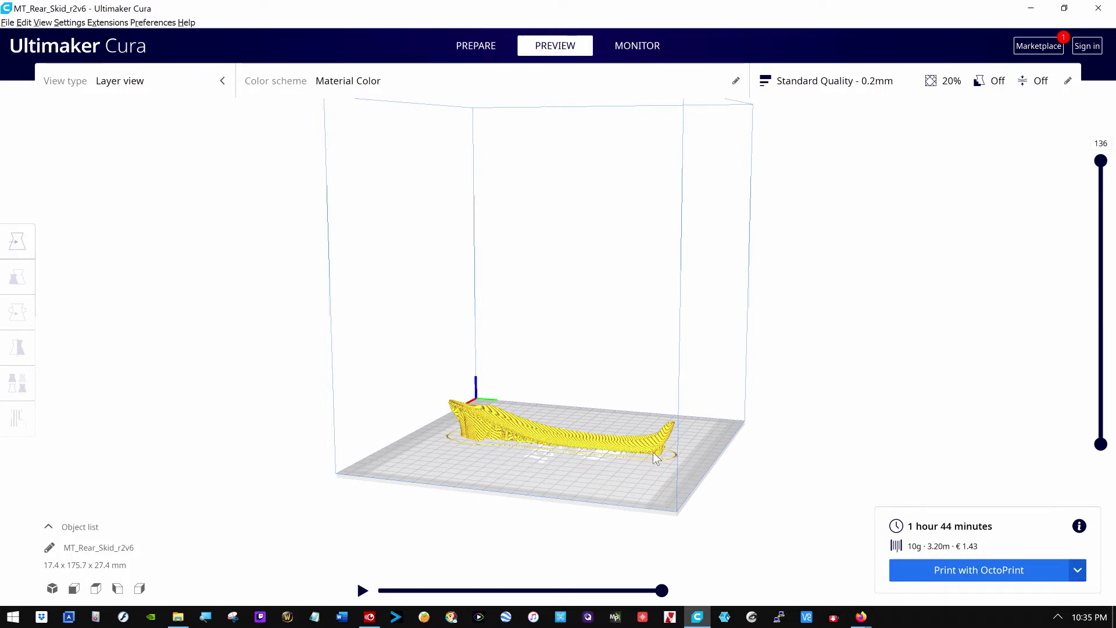
pyautogui.moveTo(684, 440); pyautogui.dragTo(557, 447, button='right')
pyautogui.scroll(2, 555, 441)
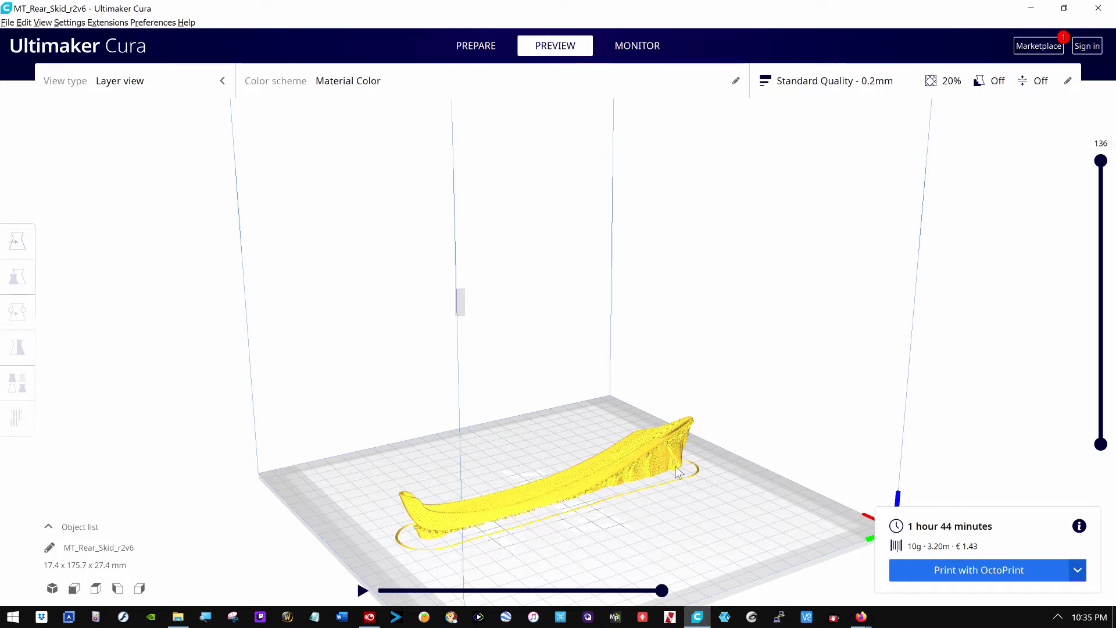
pyautogui.moveTo(692, 471); pyautogui.dragTo(584, 459, button='right')
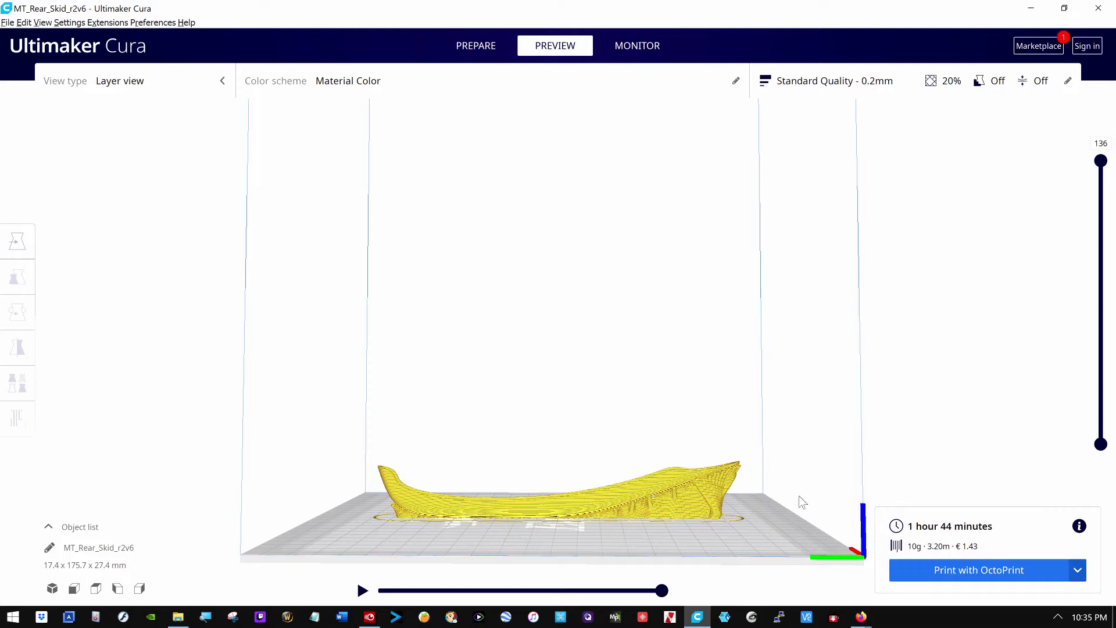
pyautogui.moveTo(803, 499); pyautogui.dragTo(280, 496, button='right')
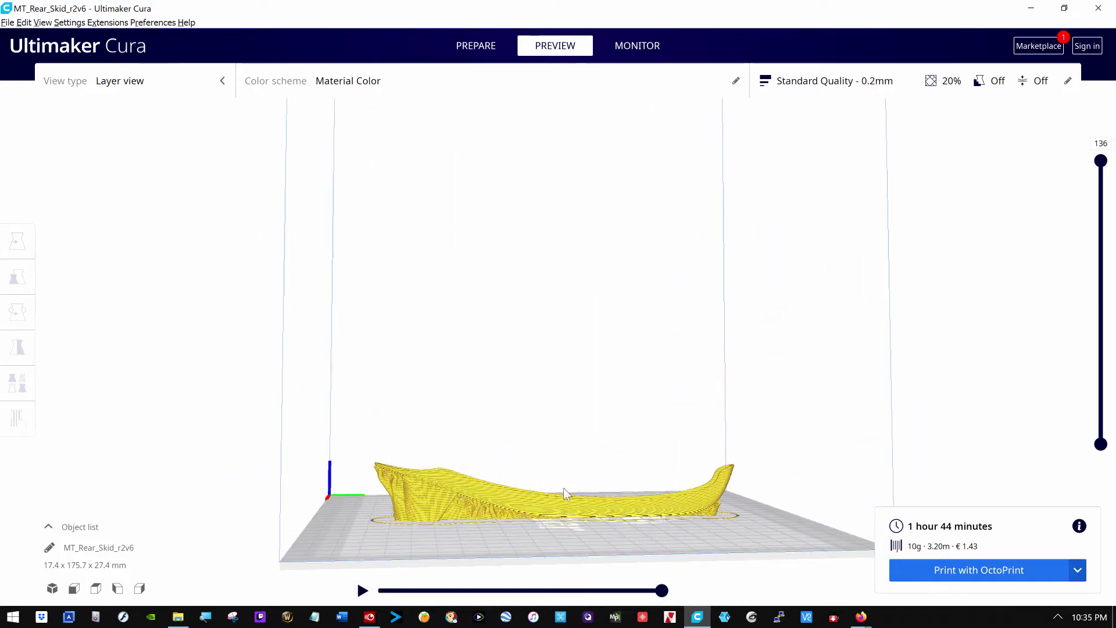
# Step: Switch to the Monitor view showing the EnderIII webcam and the skid print at 51%, 01:02:37 left
pyautogui.click(638, 48)
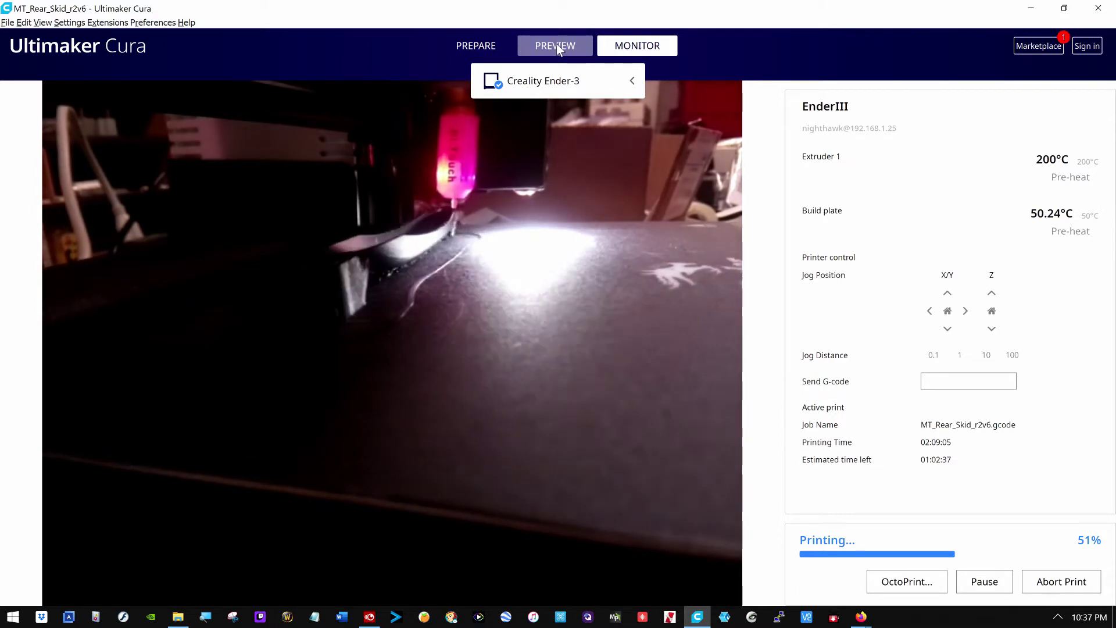
# Step: Select the skid in the layer view and scale it to 97% with the Scale tool
pyautogui.click(557, 47)
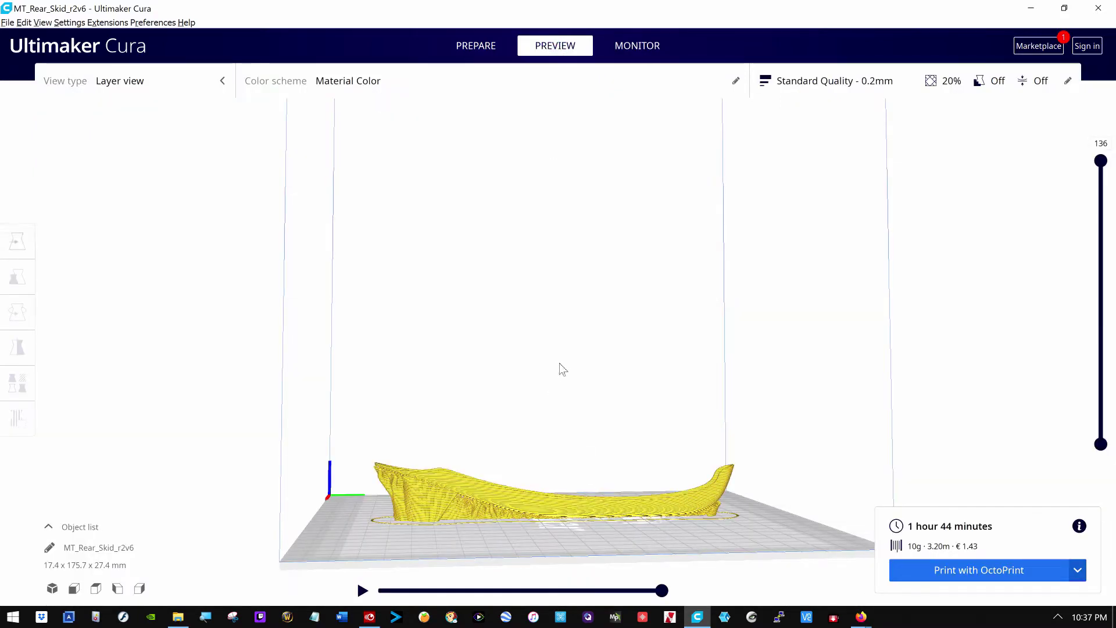
pyautogui.scroll(-4, 561, 349)
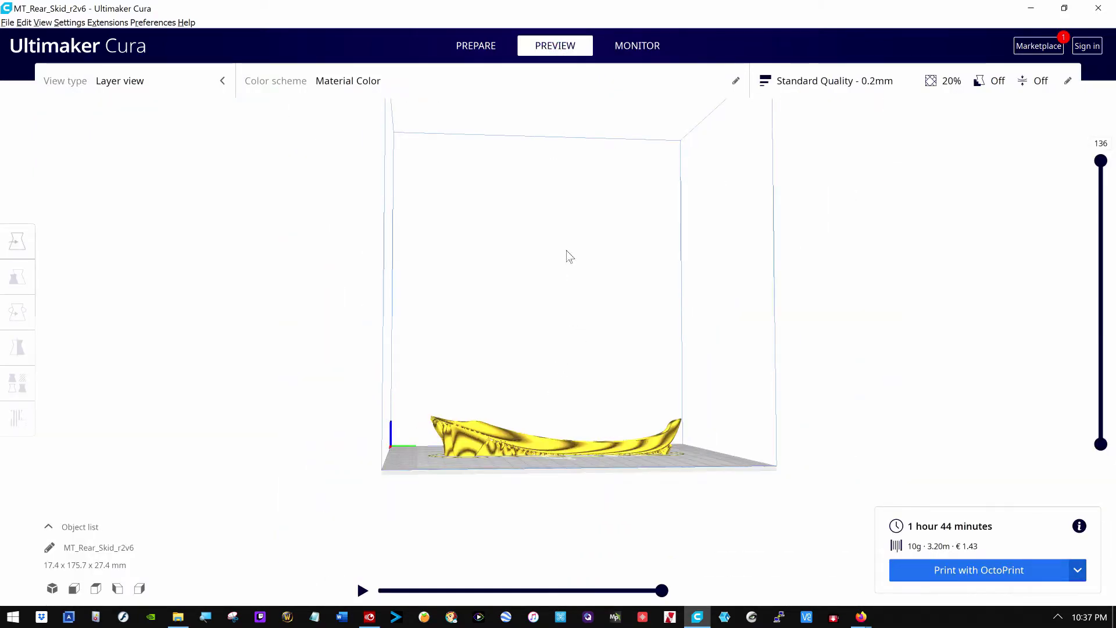
pyautogui.moveTo(568, 254); pyautogui.dragTo(587, 314, button='right')
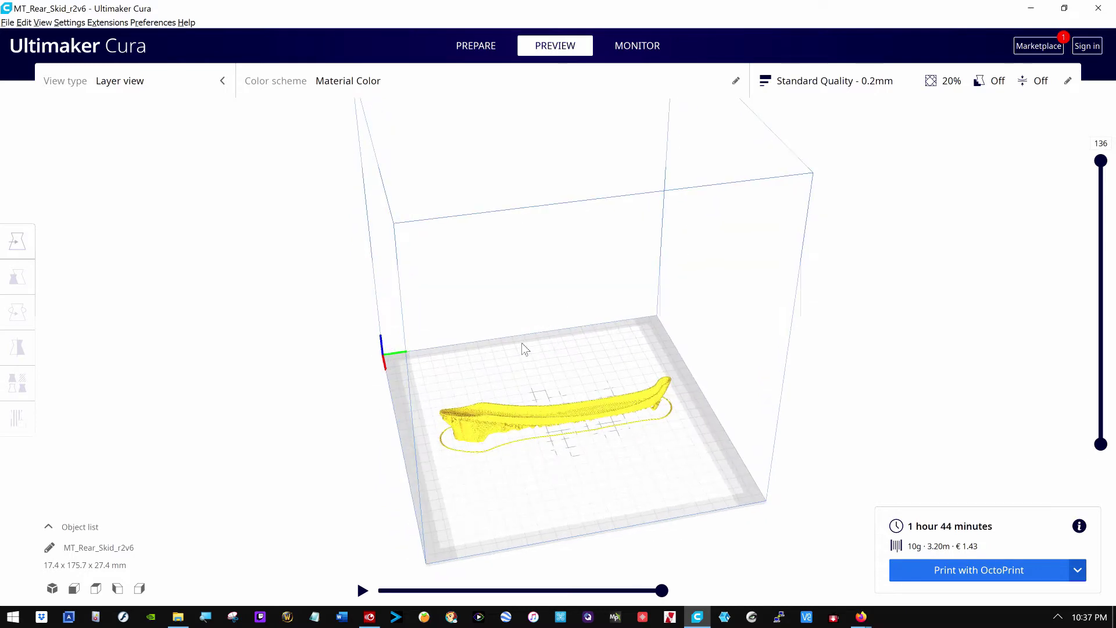
pyautogui.click(570, 420)
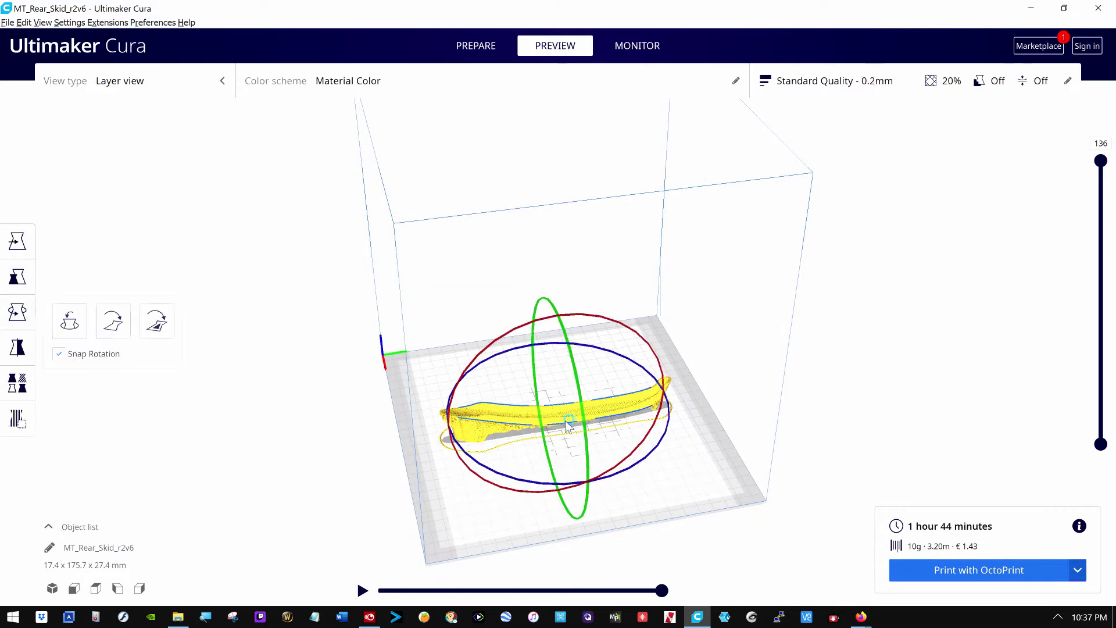
pyautogui.click(18, 278)
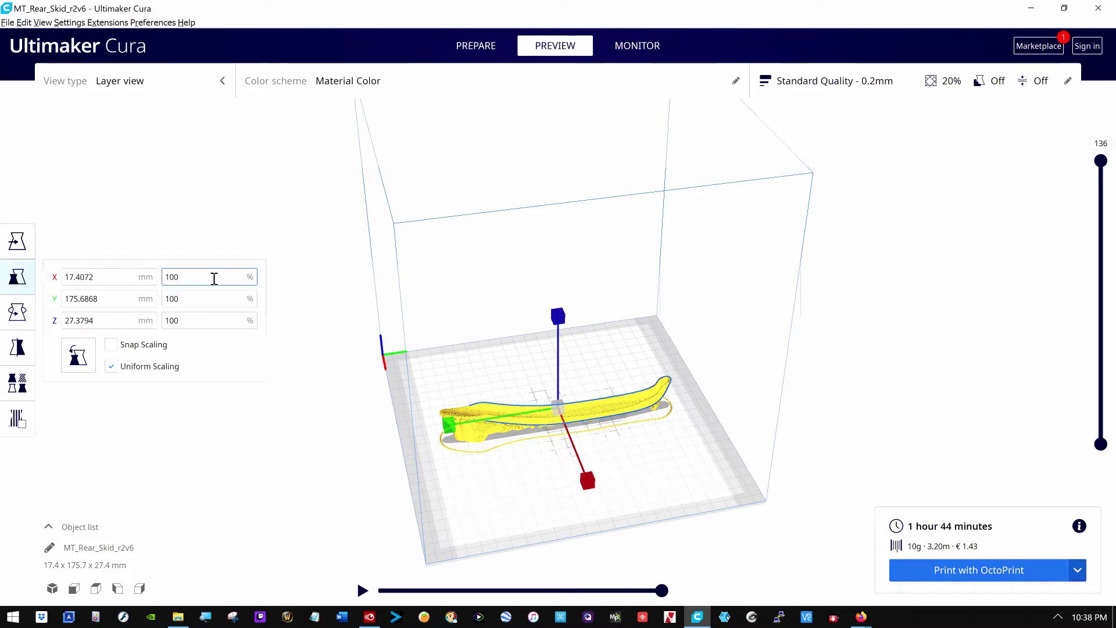
pyautogui.click(196, 279)
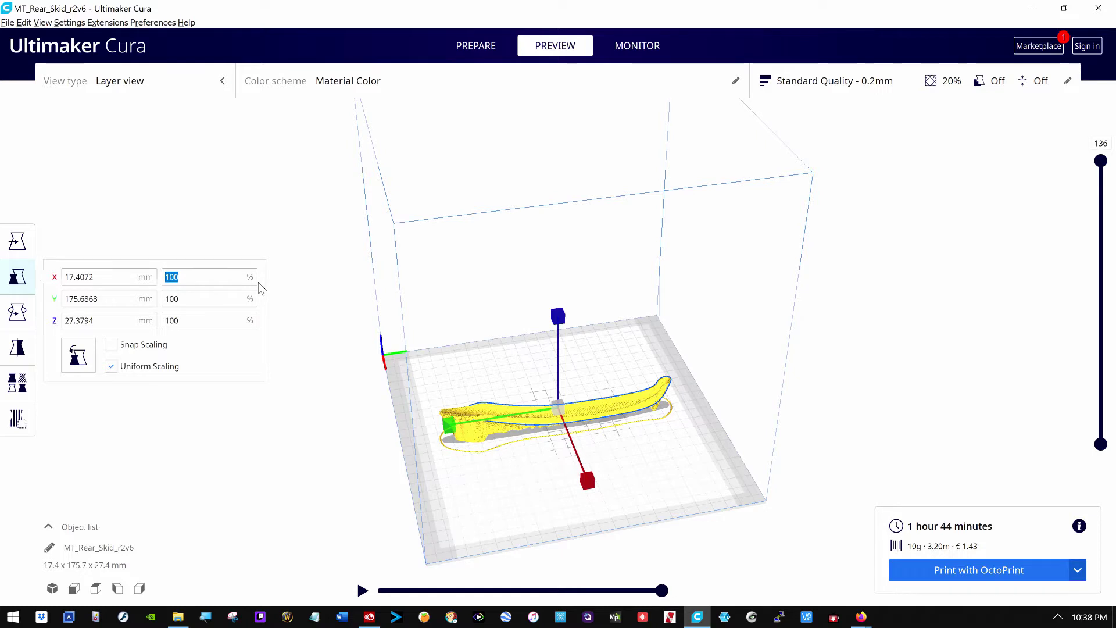
pyautogui.write('97')
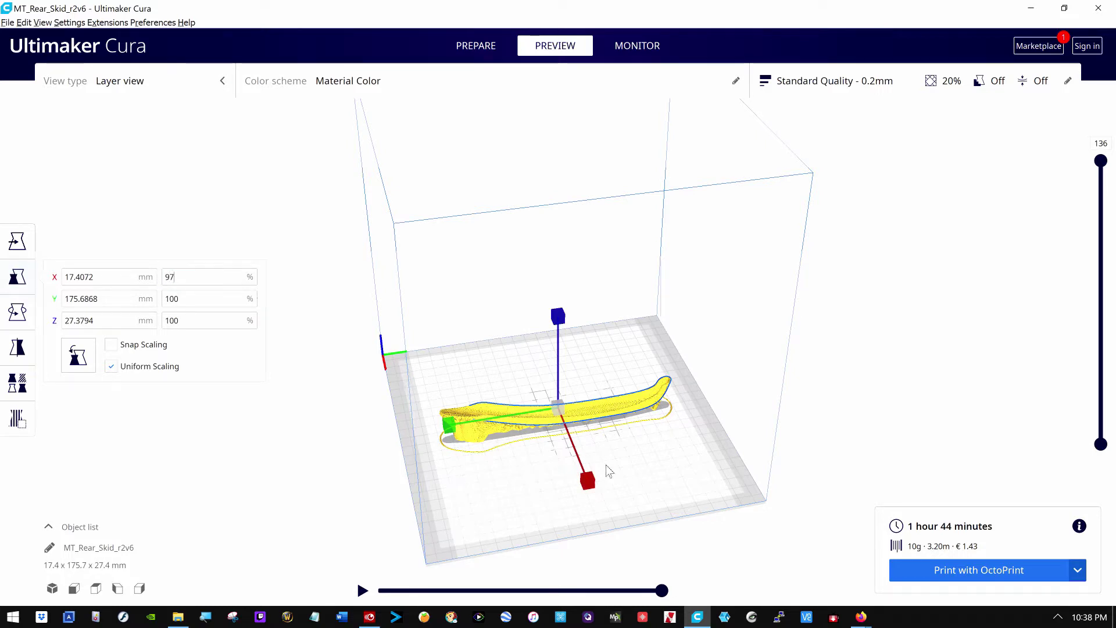
pyautogui.moveTo(610, 465)
pyautogui.mouseDown(button='right')
pyautogui.moveTo(602, 455)
pyautogui.moveTo(606, 463)
pyautogui.mouseUp(button='right')
# Step: Change the uniform scale to 110%, making the skid 19.1 x 193.3 x 30.1 mm
pyautogui.click(198, 283)
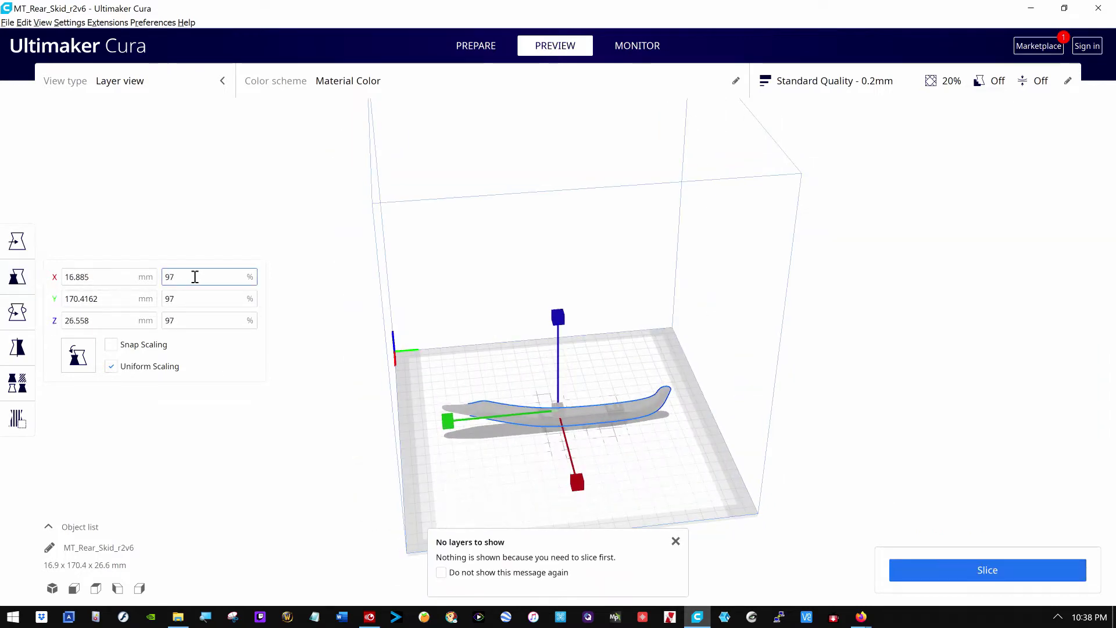
pyautogui.doubleClick(195, 277)
pyautogui.write('1')
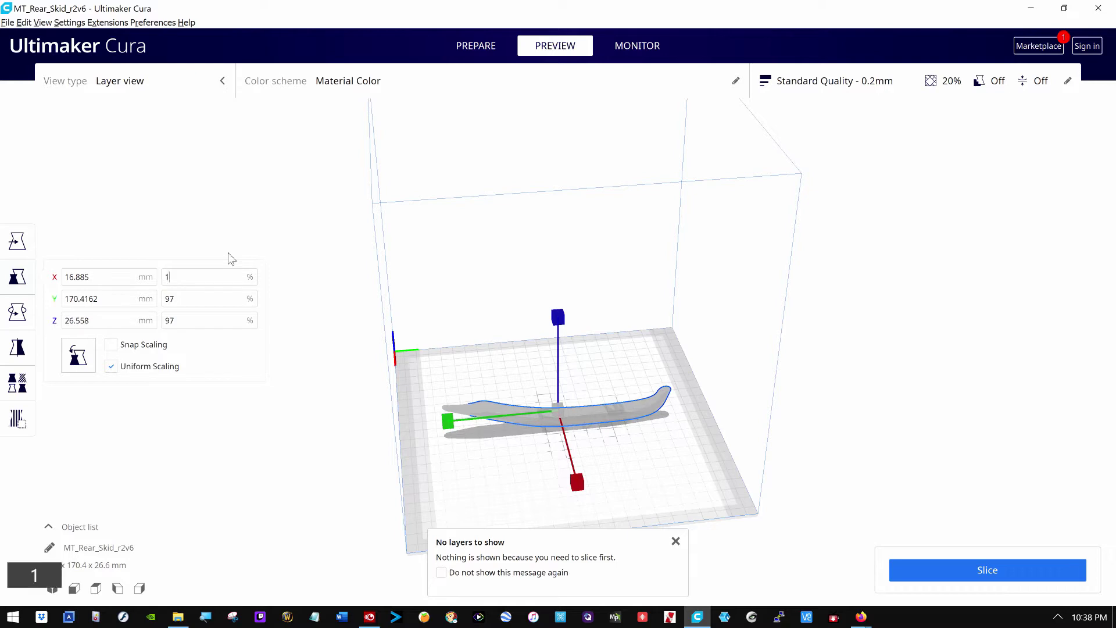
pyautogui.write('10')
pyautogui.click(677, 541)
pyautogui.moveTo(476, 489); pyautogui.dragTo(329, 452, button='right')
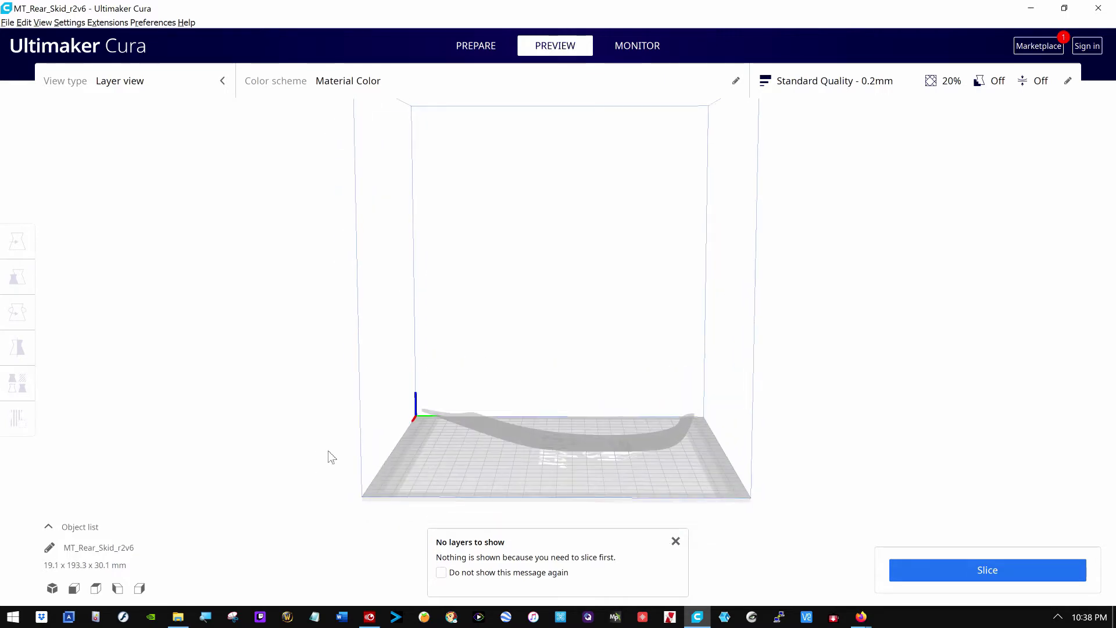
# Step: Dismiss the no-layers message and slice the 110% skid: 2 hours 12 minutes, 12g, 150 layers
pyautogui.click(675, 542)
pyautogui.click(909, 569)
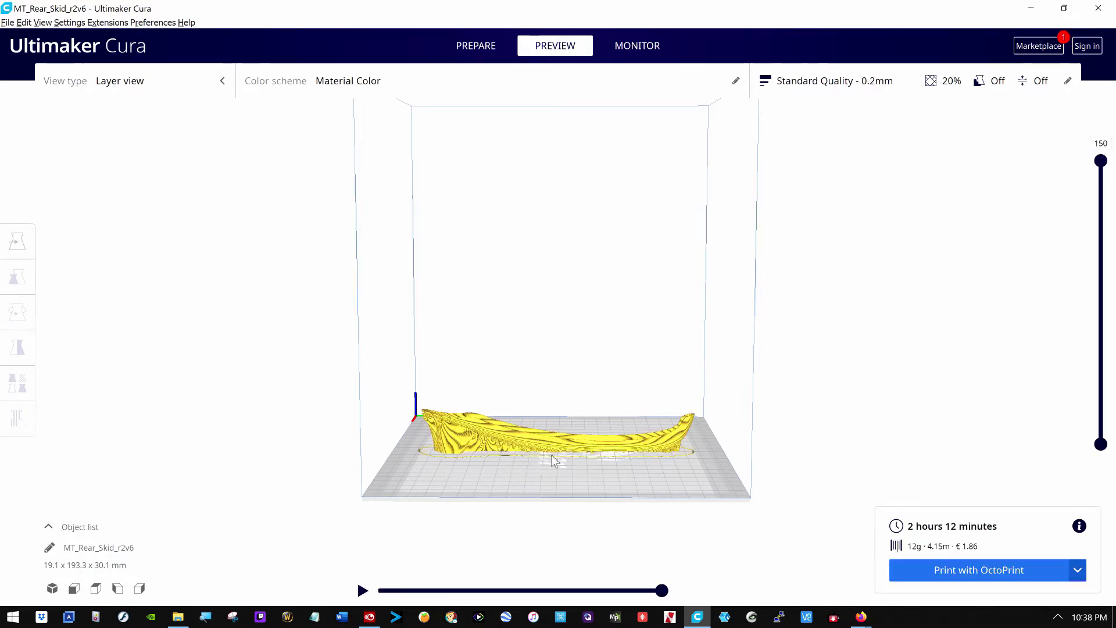
pyautogui.moveTo(574, 459); pyautogui.dragTo(553, 539, button='right')
pyautogui.click(530, 393)
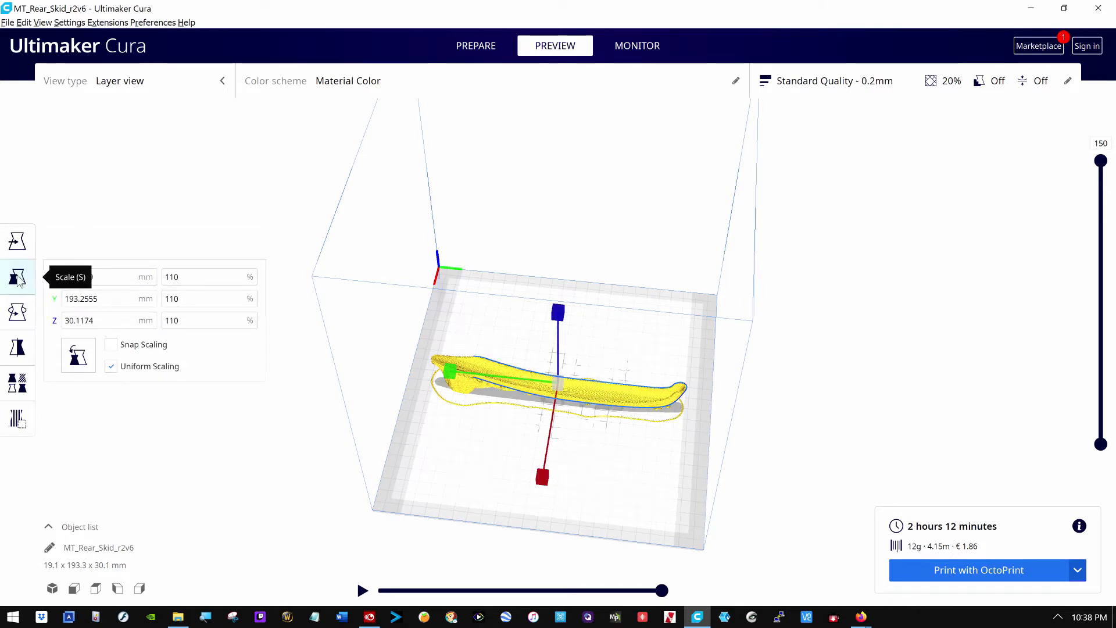
# Step: Rotate the skid flat and diagonally across the bed, giving a 139.0 x 139.0 x 30.1 mm footprint
pyautogui.click(17, 313)
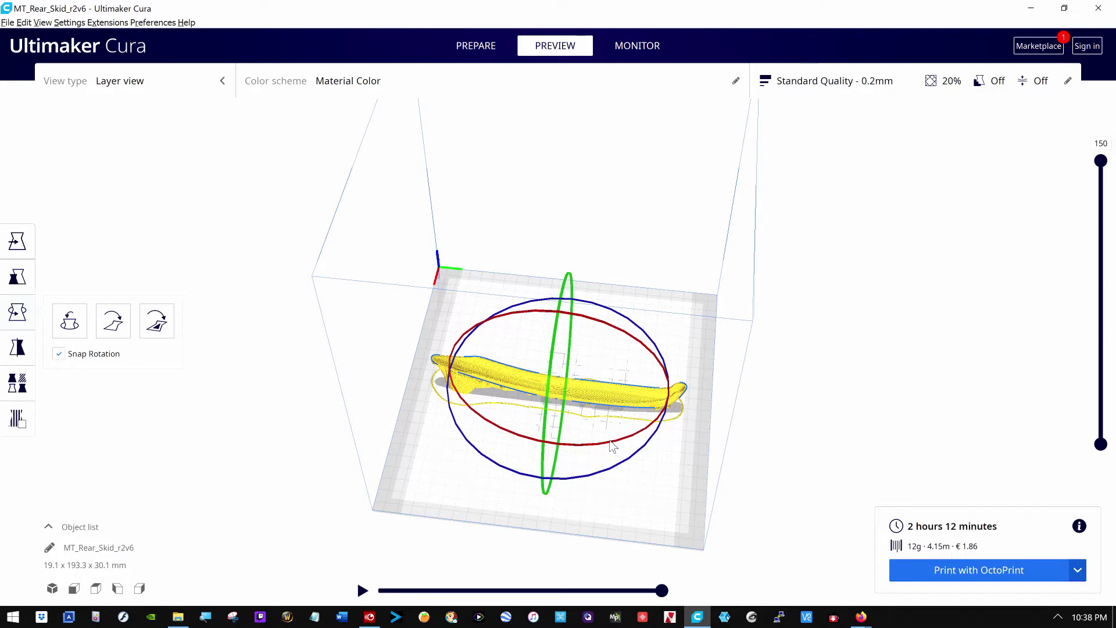
pyautogui.moveTo(612, 445); pyautogui.dragTo(490, 455)
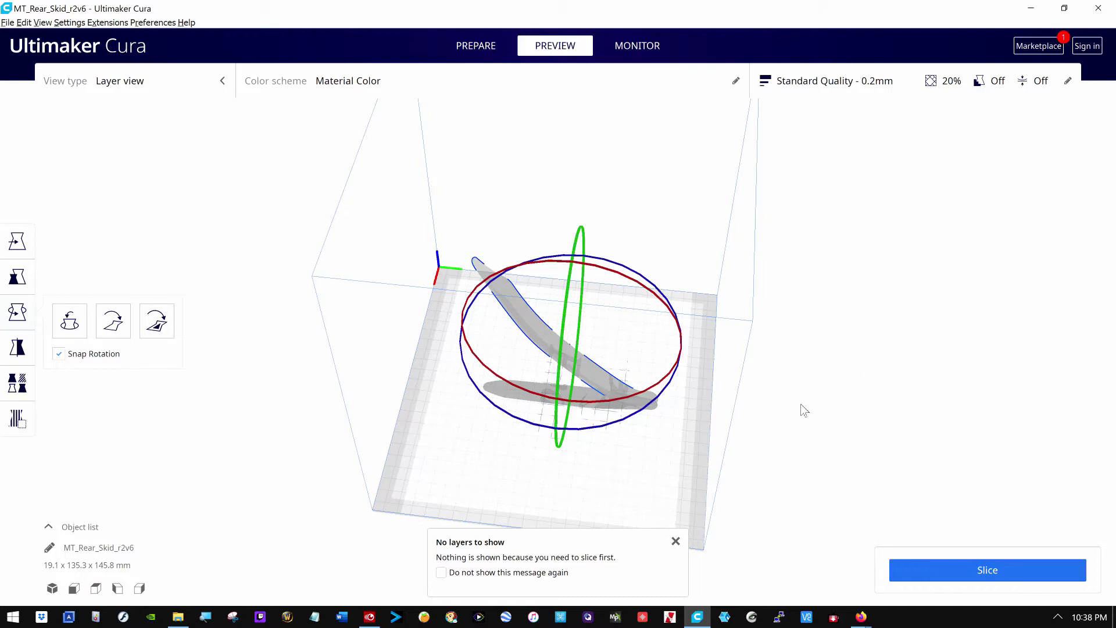
pyautogui.moveTo(804, 411)
pyautogui.mouseDown(button='right')
pyautogui.moveTo(780, 459)
pyautogui.moveTo(792, 403)
pyautogui.mouseUp(button='right')
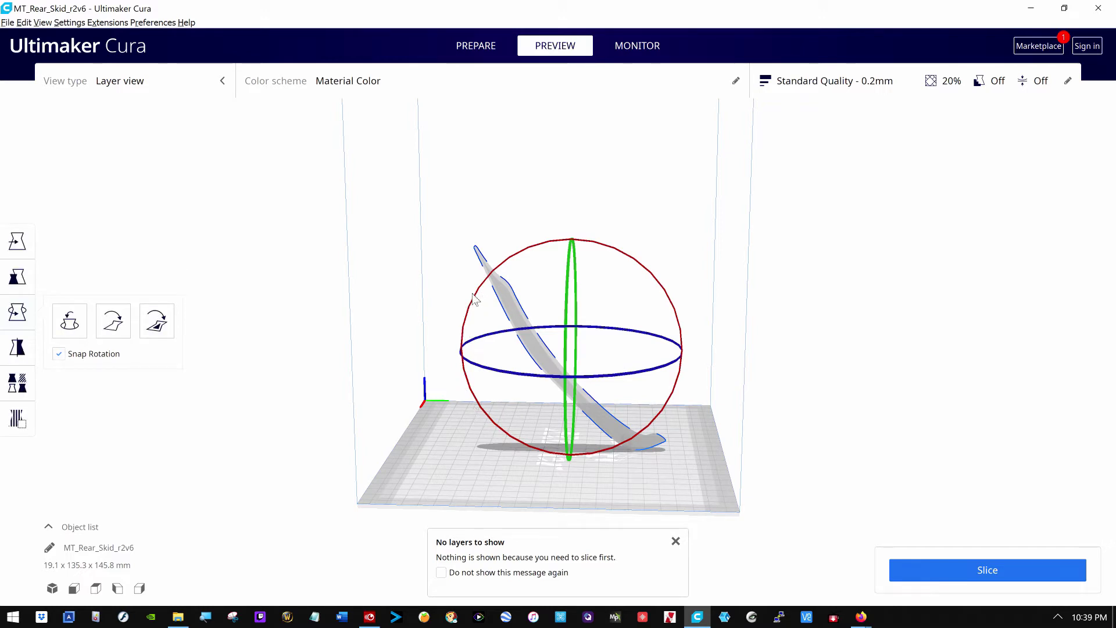
pyautogui.moveTo(476, 296); pyautogui.dragTo(462, 372)
pyautogui.moveTo(817, 299); pyautogui.dragTo(708, 384, button='right')
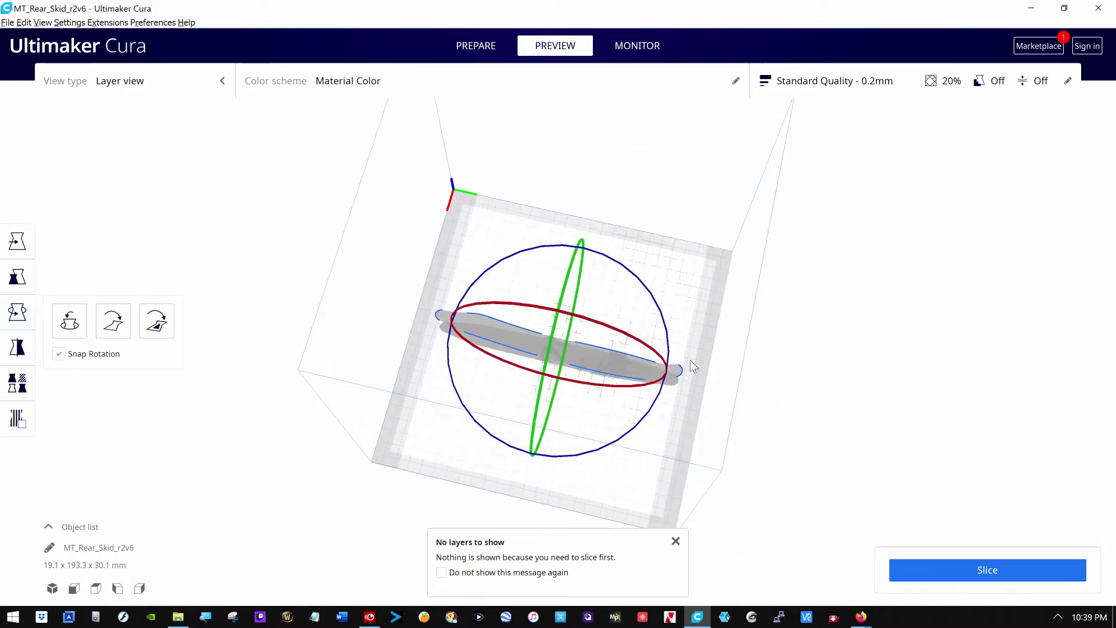
pyautogui.moveTo(624, 437); pyautogui.dragTo(531, 460)
pyautogui.moveTo(818, 458); pyautogui.dragTo(706, 455, button='right')
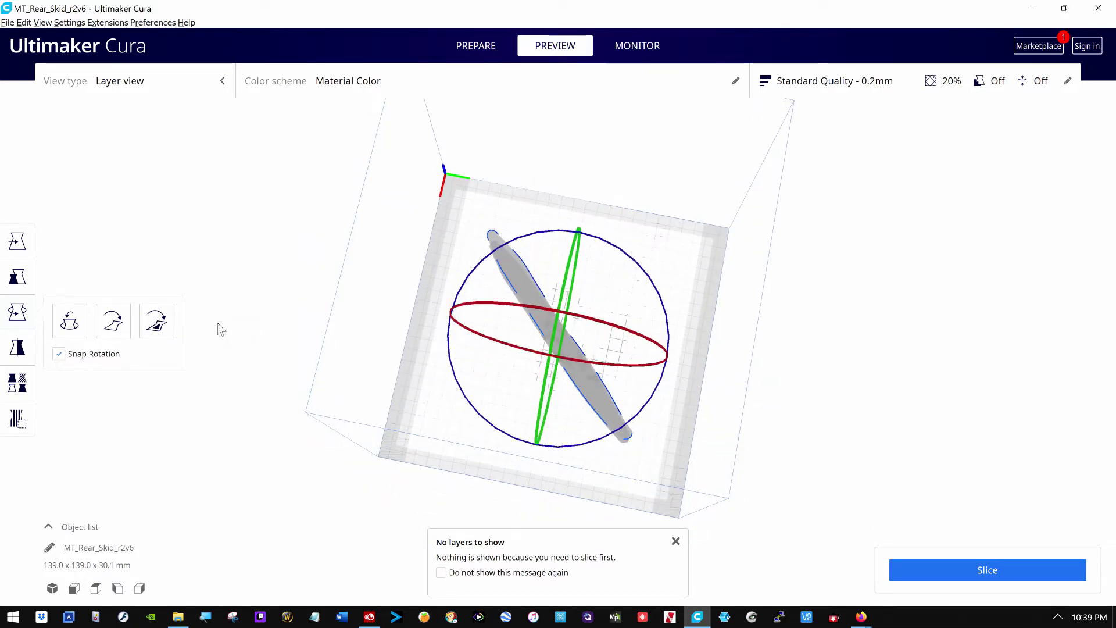
# Step: Scale the diagonal skid to 150% and slice it, yielding about a 5-hour estimate
pyautogui.click(18, 277)
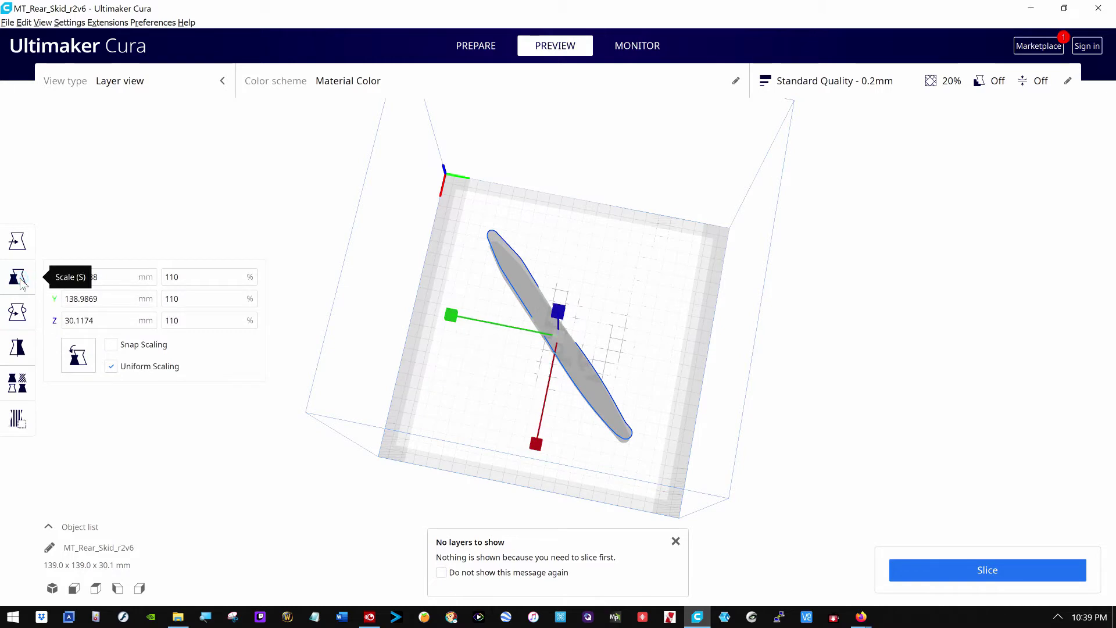
pyautogui.doubleClick(200, 276)
pyautogui.write('1')
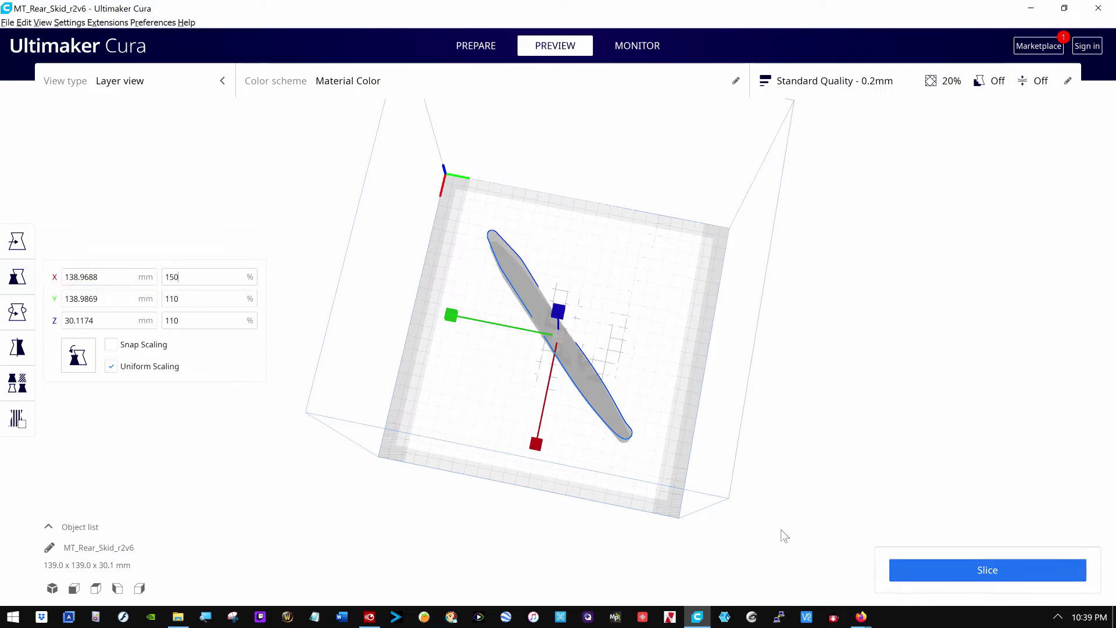
pyautogui.click(926, 571)
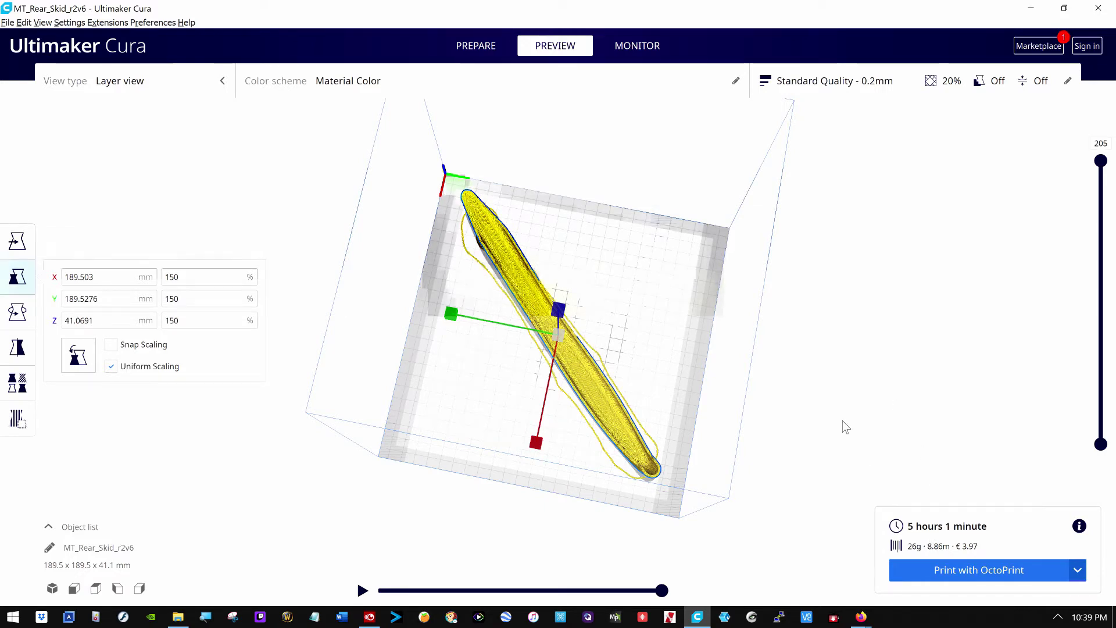
# Step: Set the scale back to 100%, returning the skid to 126.3 x 126.4 x 27.4 mm
pyautogui.click(201, 279)
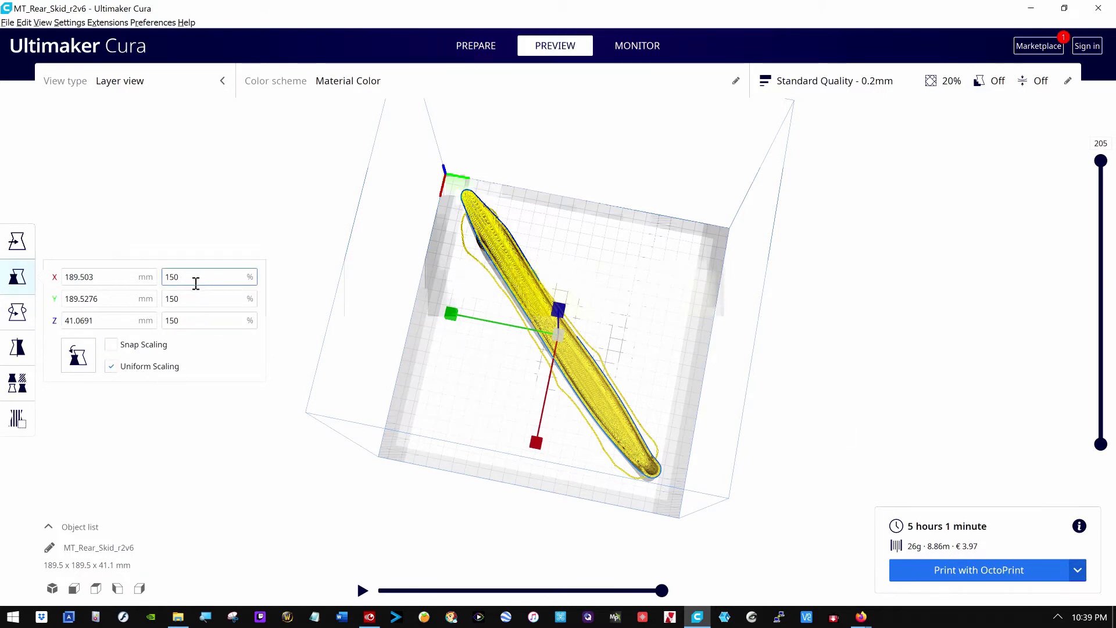
pyautogui.moveTo(199, 283); pyautogui.dragTo(104, 289)
pyautogui.write('100')
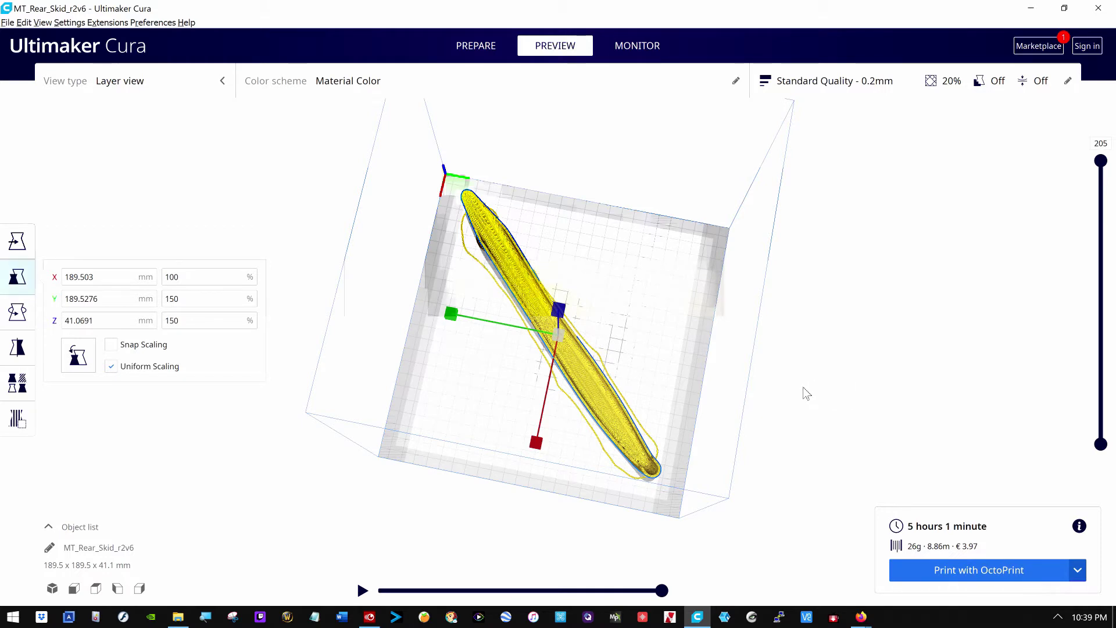
pyautogui.click(783, 406)
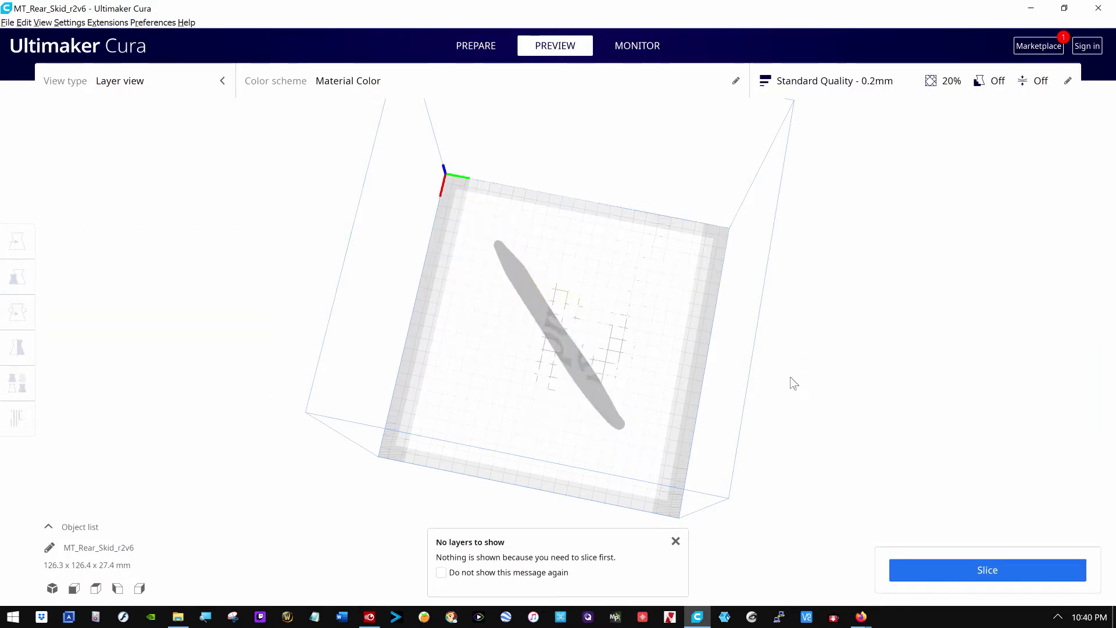
# Step: Slice the diagonally placed skid at 100% scale, then orbit to view the sliced part from the front
pyautogui.click(926, 569)
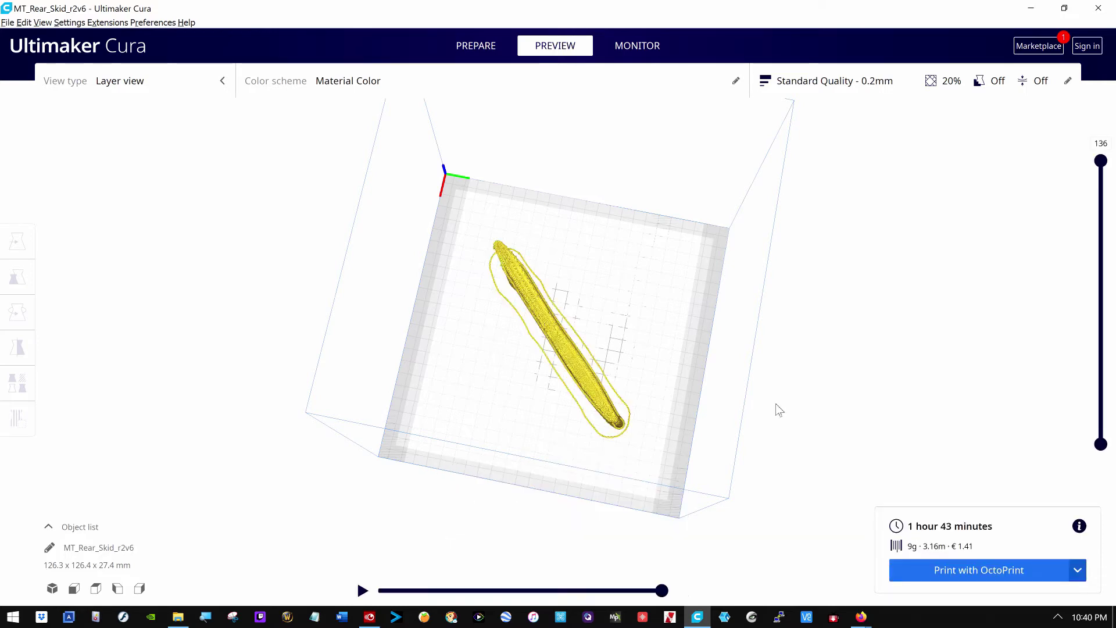
pyautogui.moveTo(529, 449); pyautogui.dragTo(616, 337, button='right')
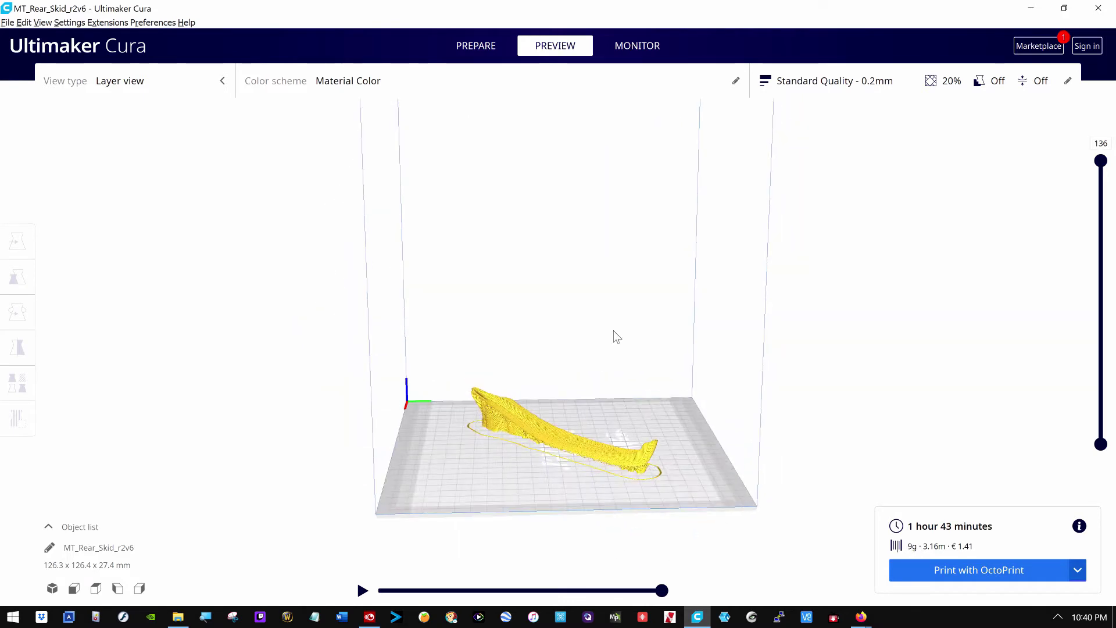
# Step: Switch to the MONITOR page showing the Ender-3 printing MT_Rear_Skid_r2v6.gcode with its webcam feed
pyautogui.click(640, 42)
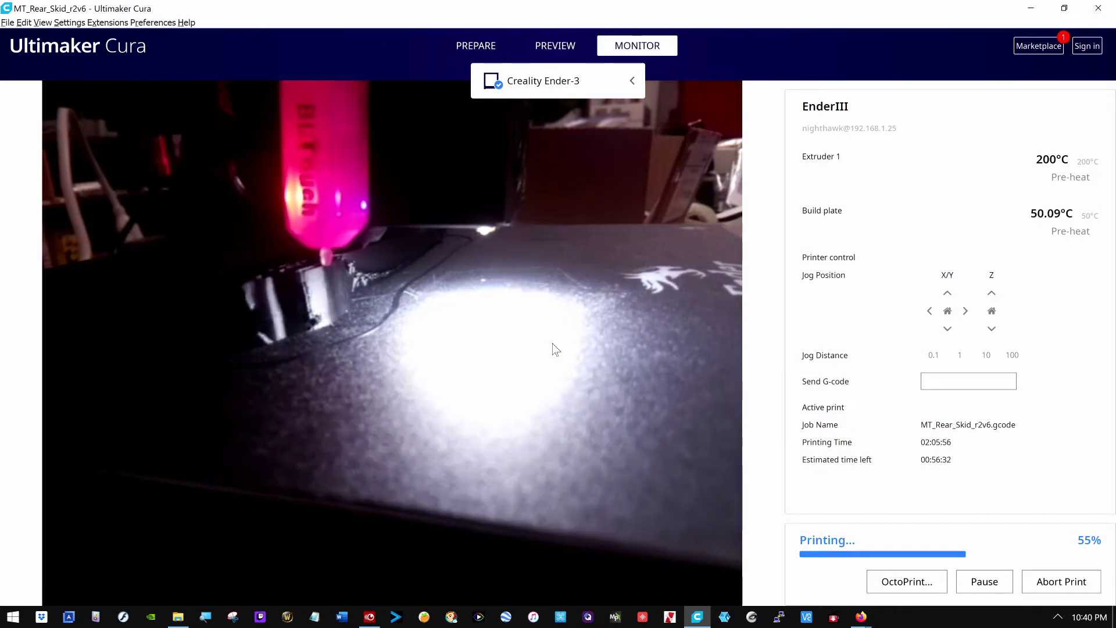
pyautogui.press('F11')
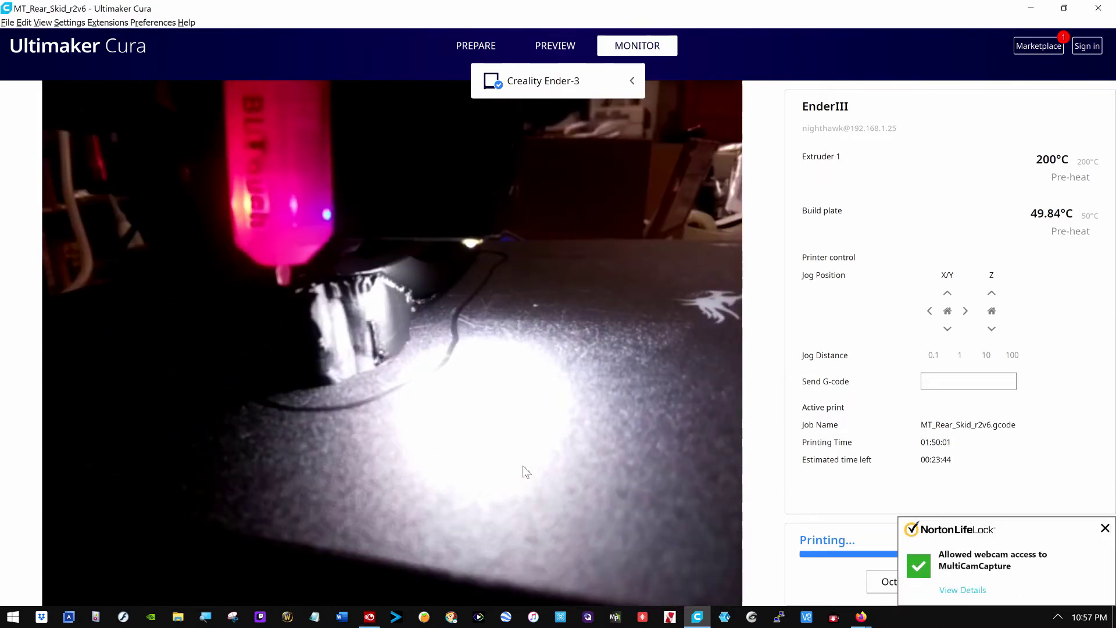
# Step: Dismiss the webcam access notification while the skid print runs to completion
pyautogui.click(1090, 530)
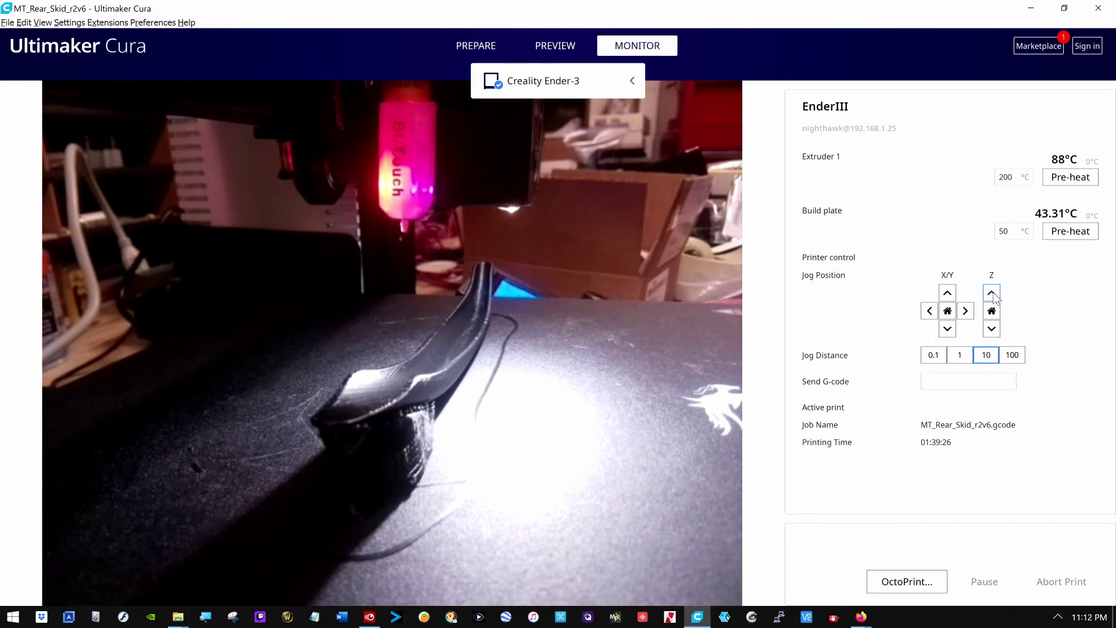
# Step: Jog the print head 10 mm up in Z, away from the finished skid
pyautogui.click(992, 293)
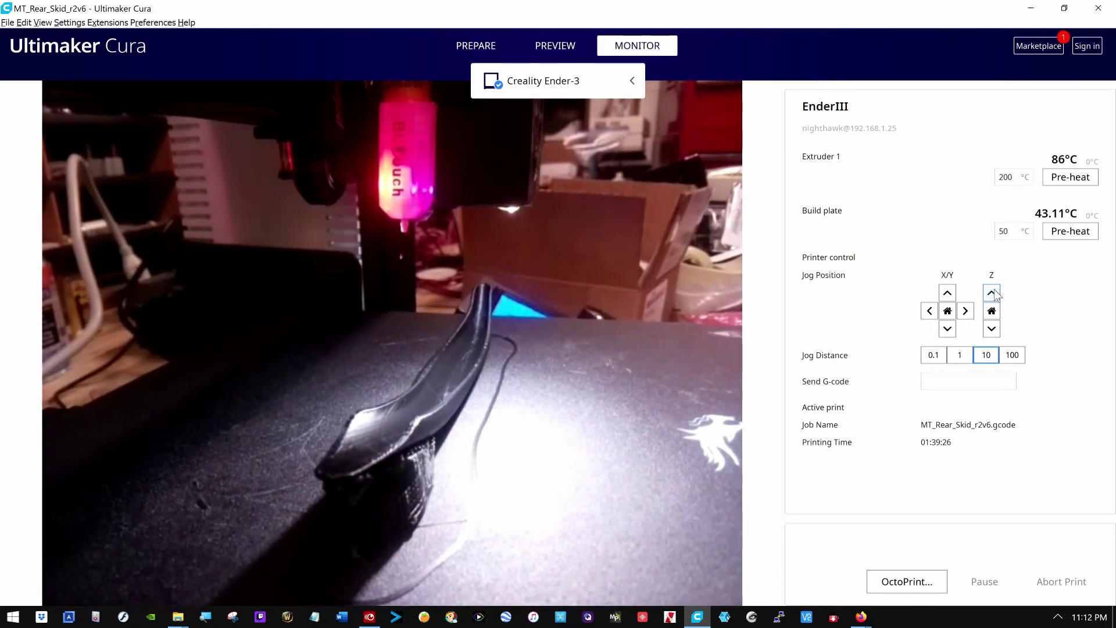